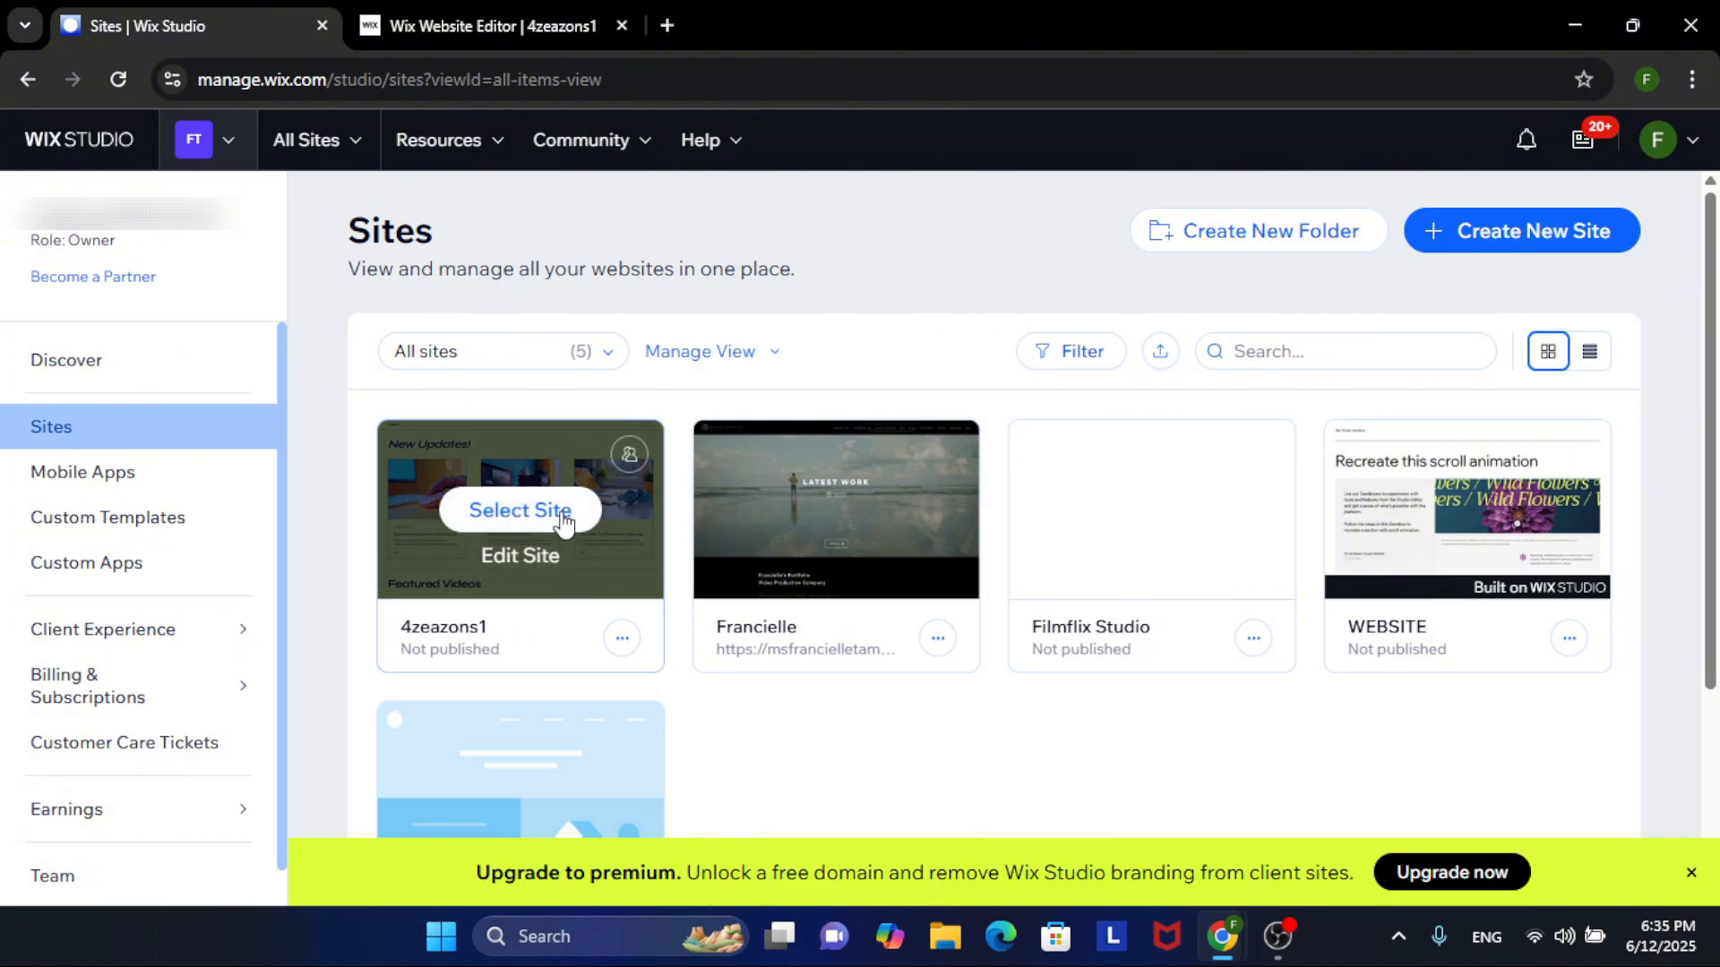
Open the 4zeazons1 site in the website editor
{"action": "mouse_move", "coordinate": [432, 598]}
{"action": "left_click", "coordinate": [526, 562]}
{"action": "left_click", "coordinate": [491, 11]}
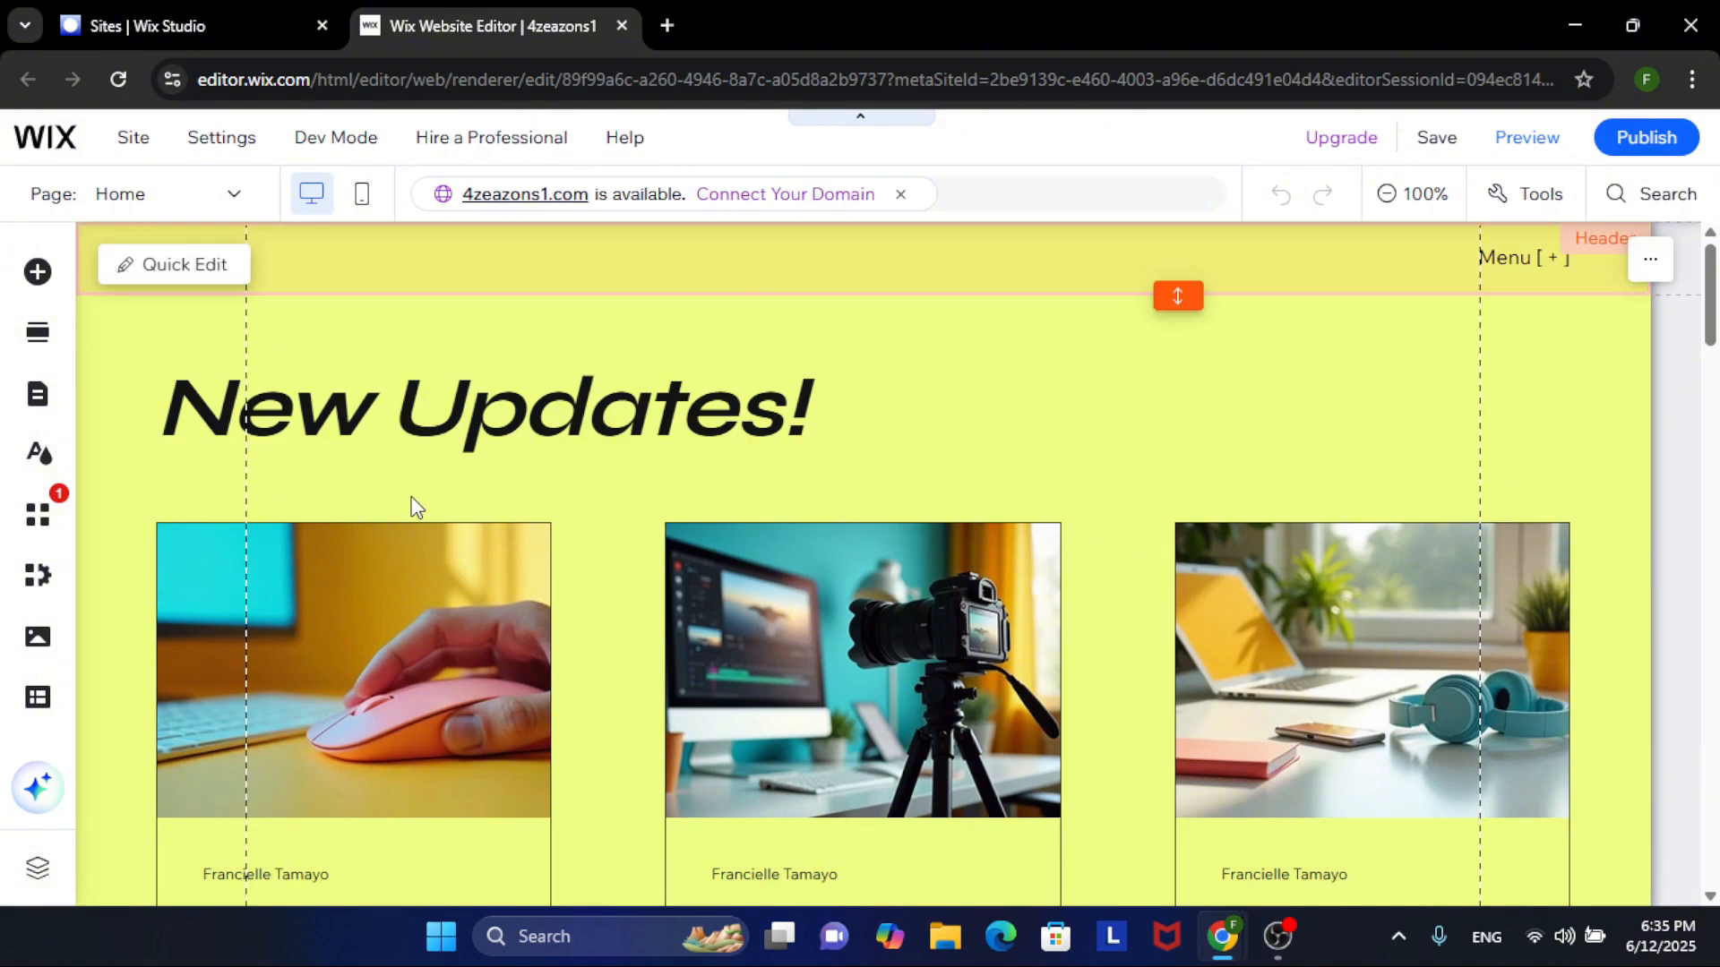
Add a blank page to the site menu
{"action": "left_click", "coordinate": [37, 396]}
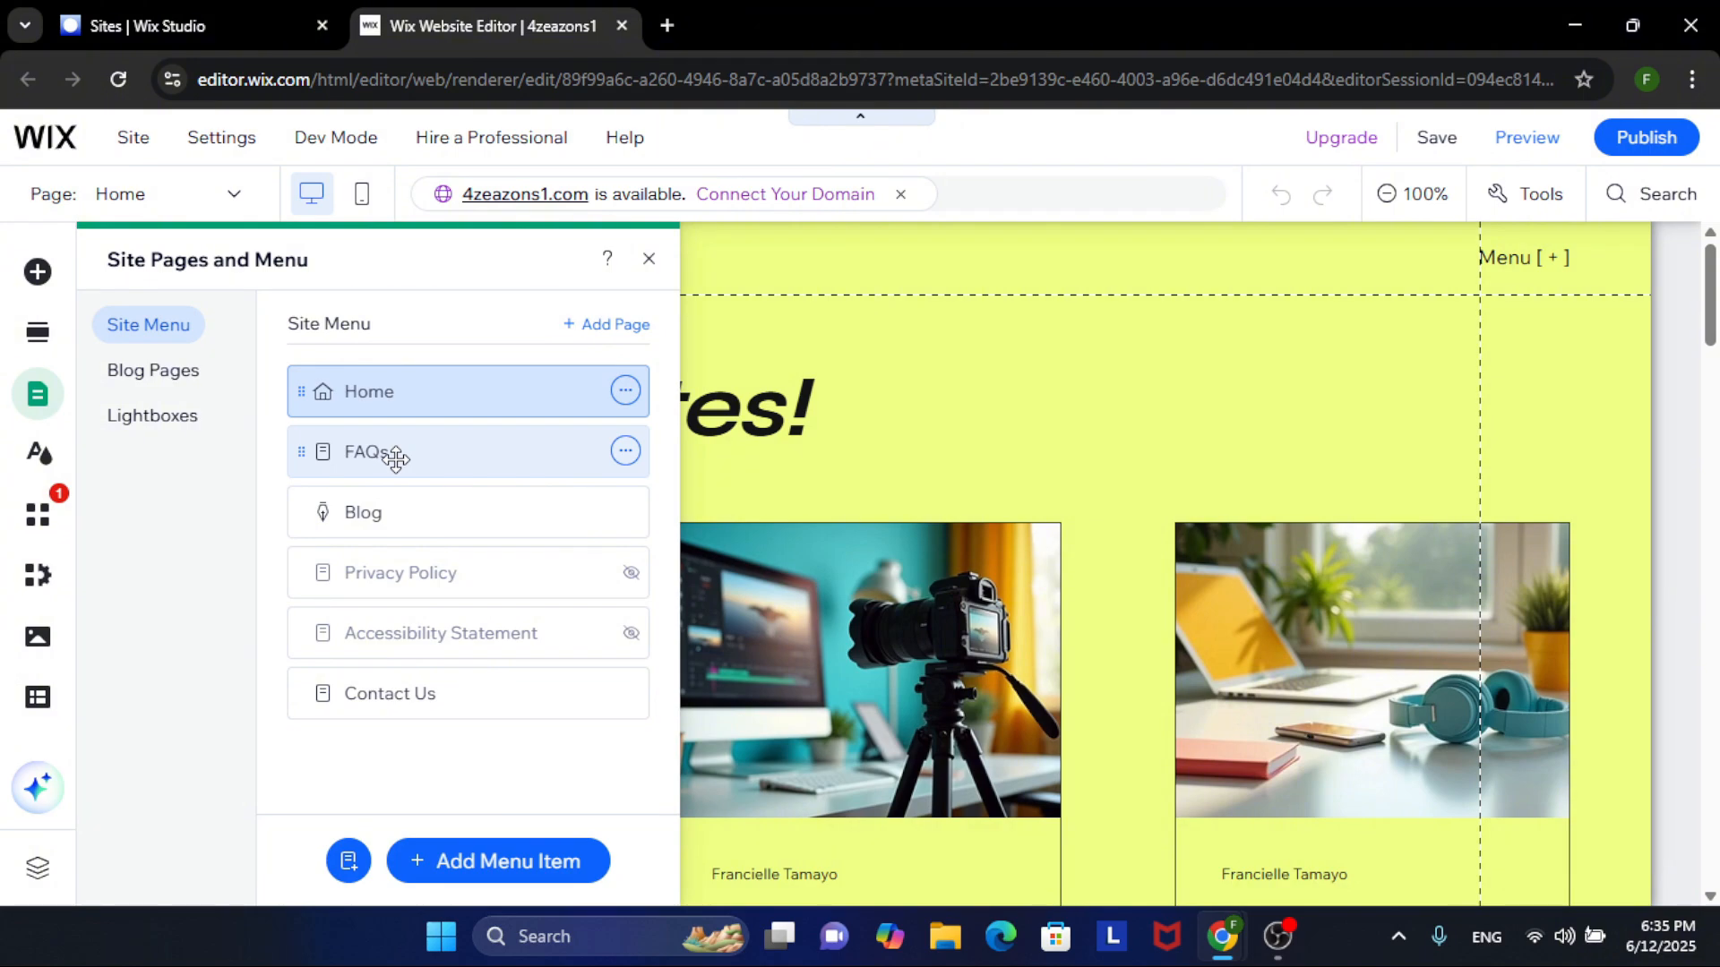
{"action": "left_click", "coordinate": [626, 330]}
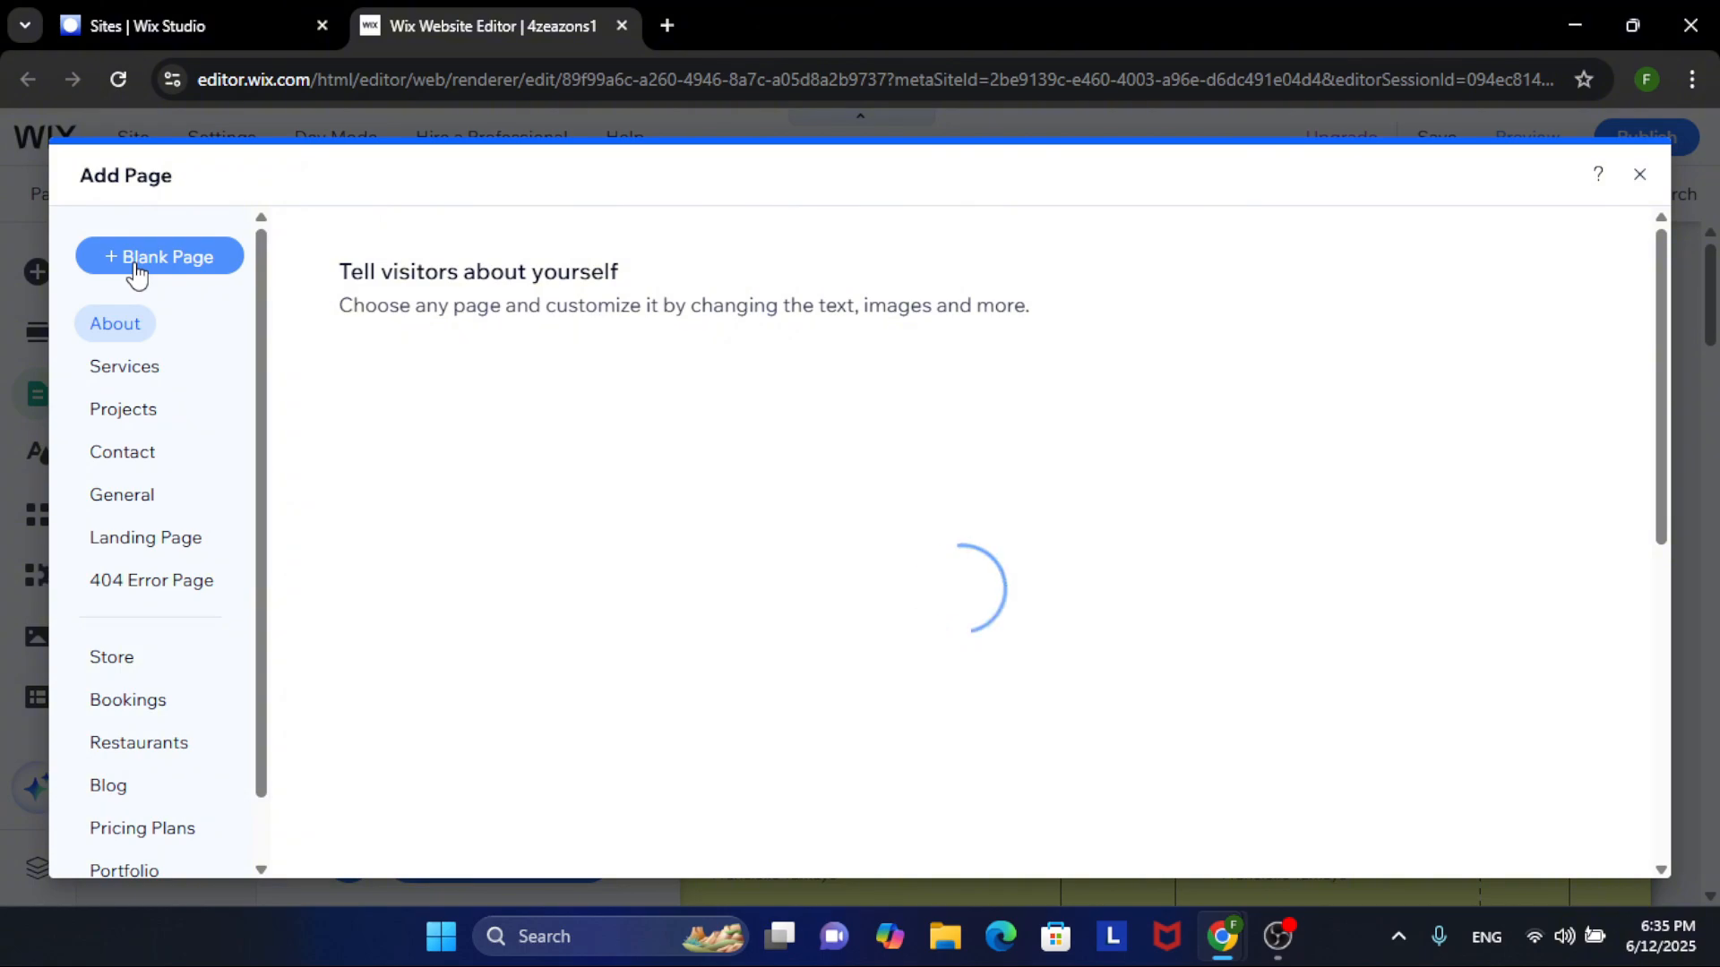
{"action": "left_click", "coordinate": [136, 269]}
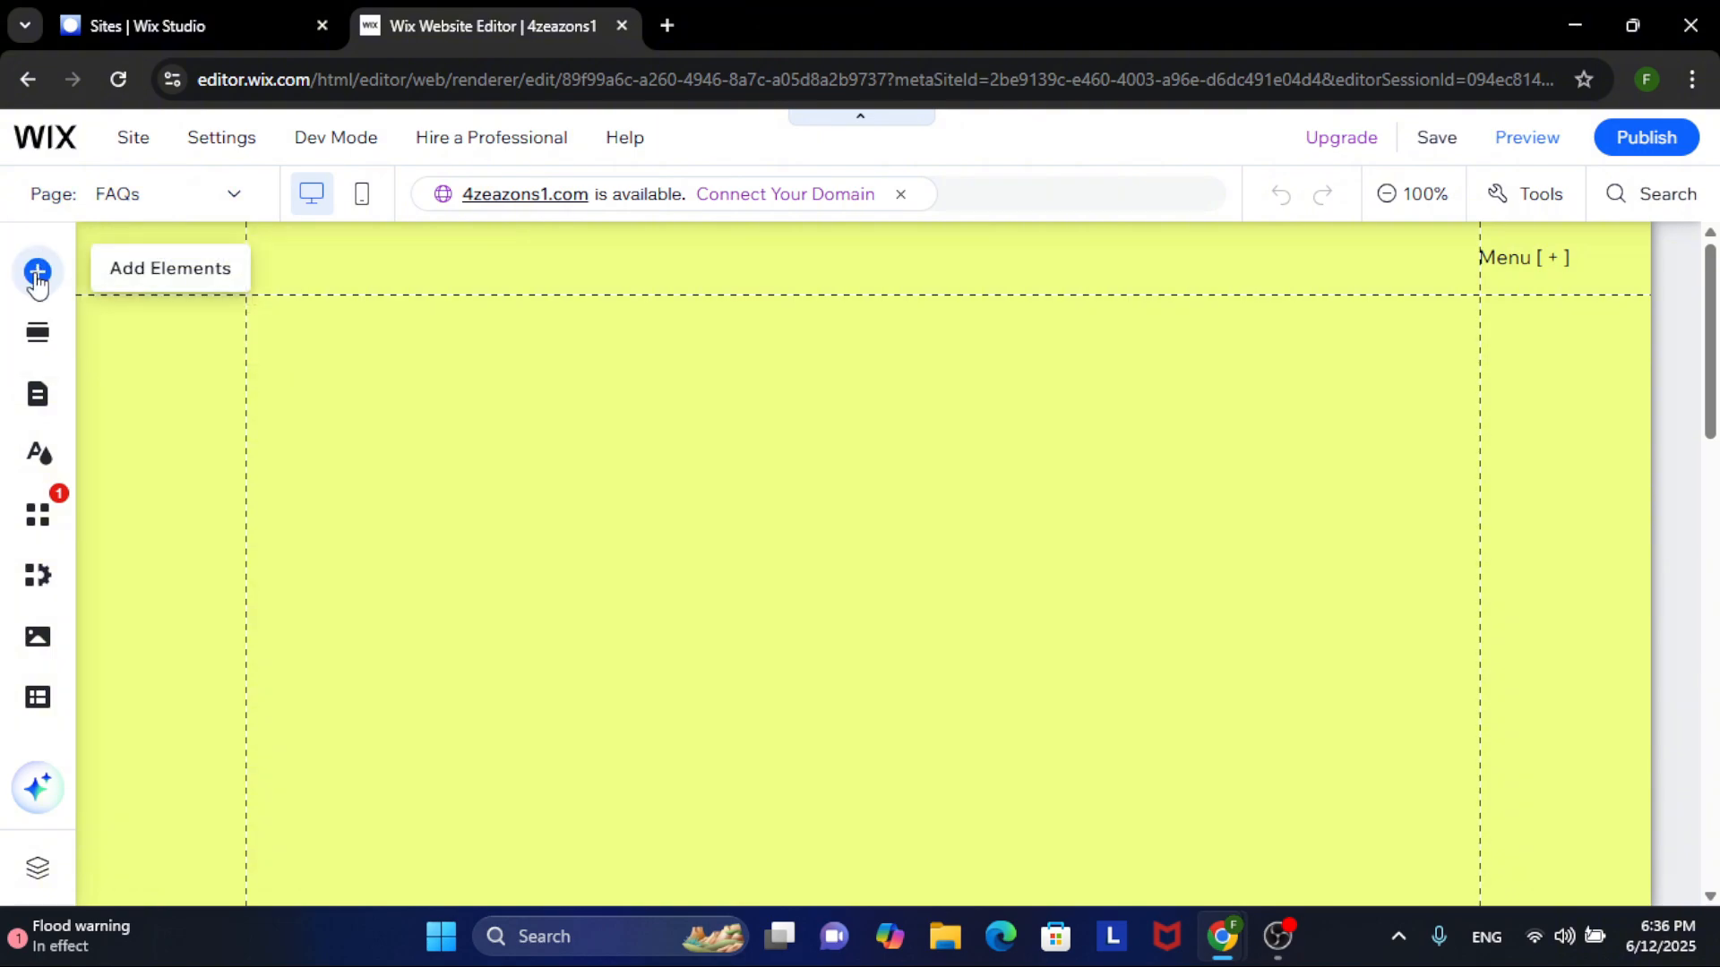
Search the elements for "FAQs" and add the Wix FAQ app to the FAQs page
{"action": "left_click", "coordinate": [36, 273]}
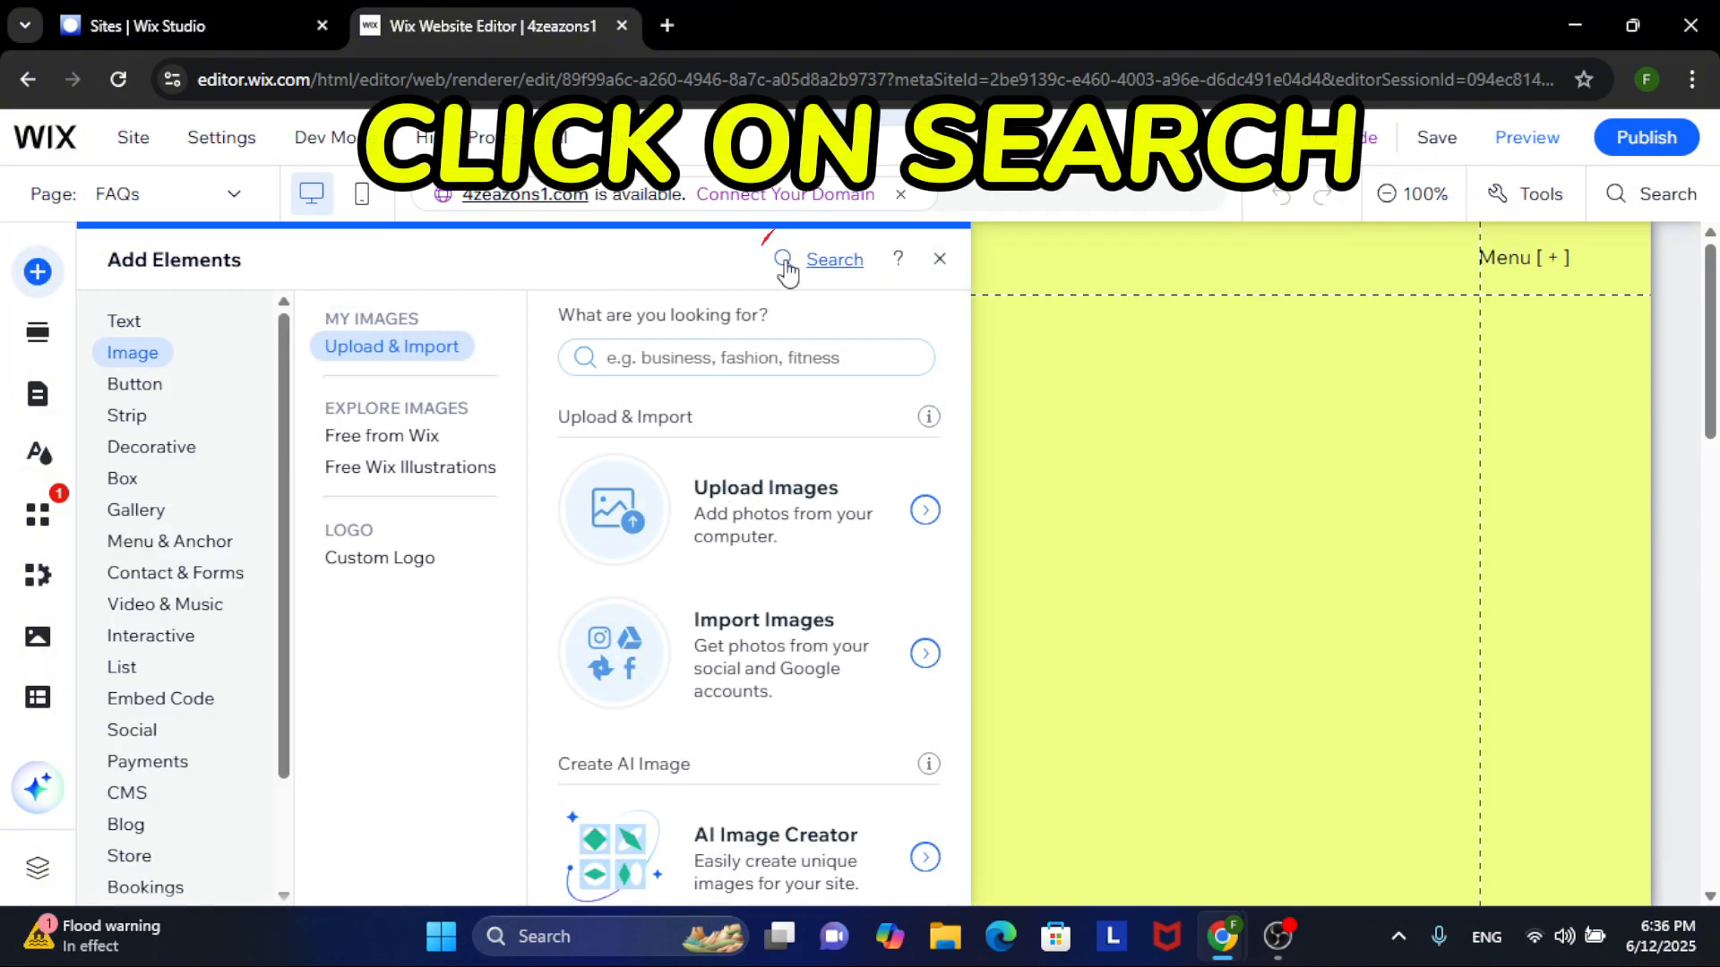
{"action": "left_click", "coordinate": [786, 261]}
{"action": "type", "text": "FAQ"}
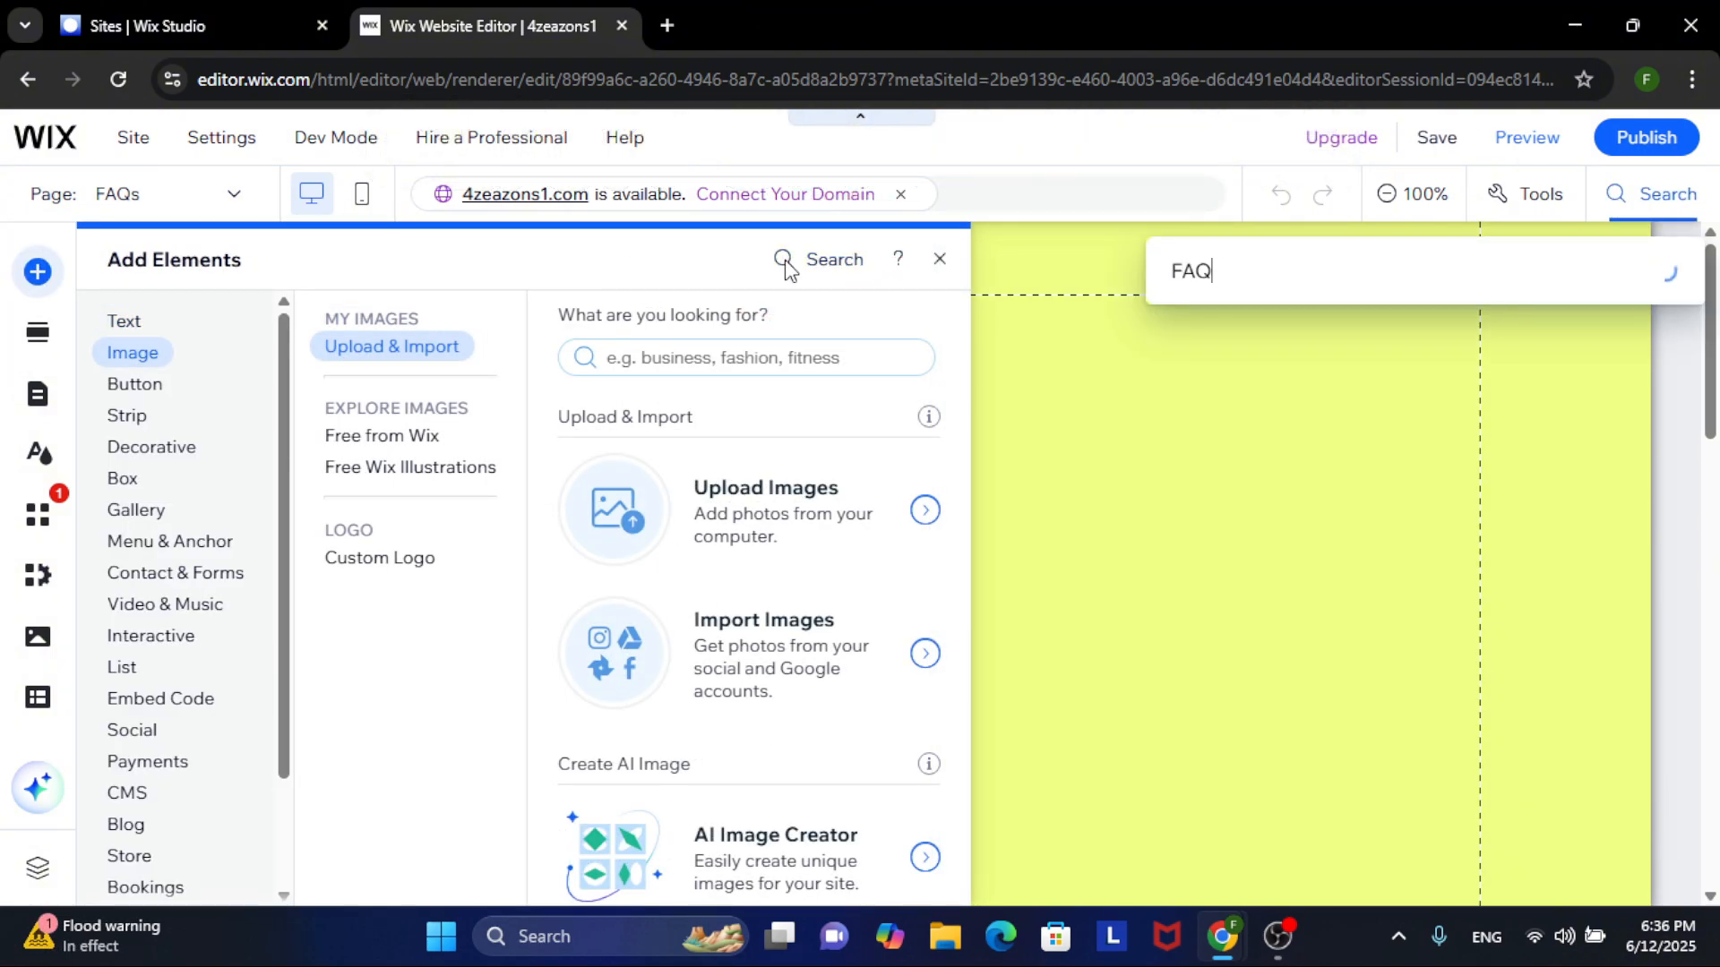
{"action": "type", "text": "s"}
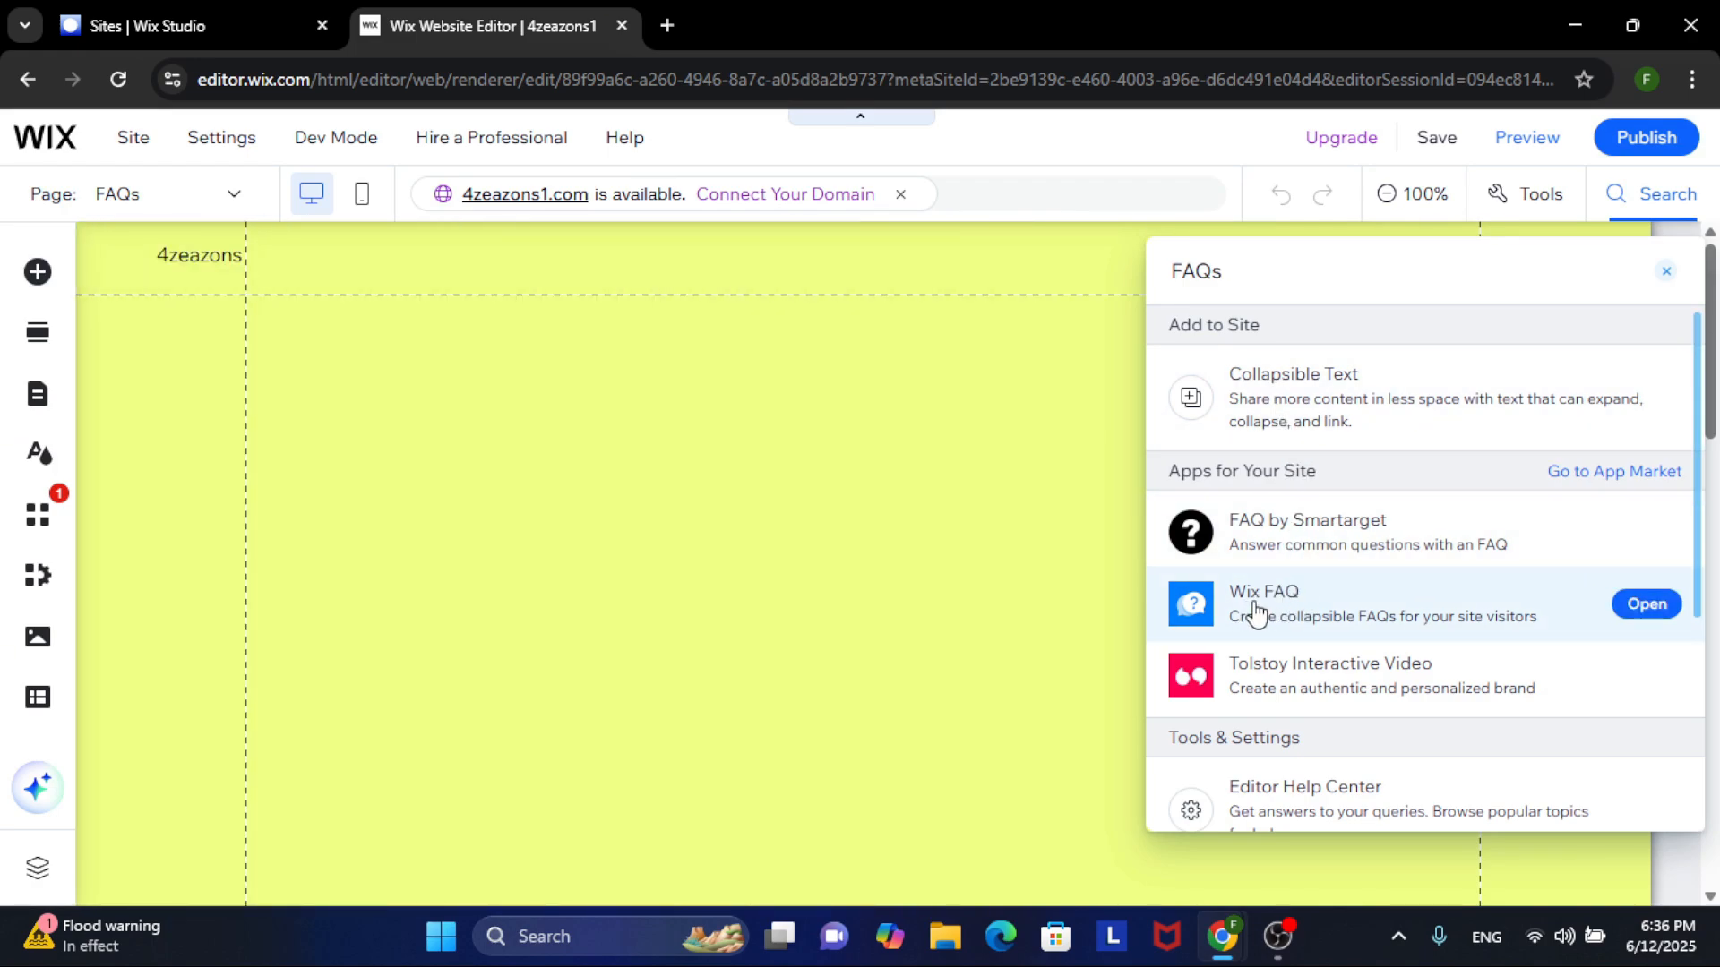
{"action": "left_click", "coordinate": [1646, 603]}
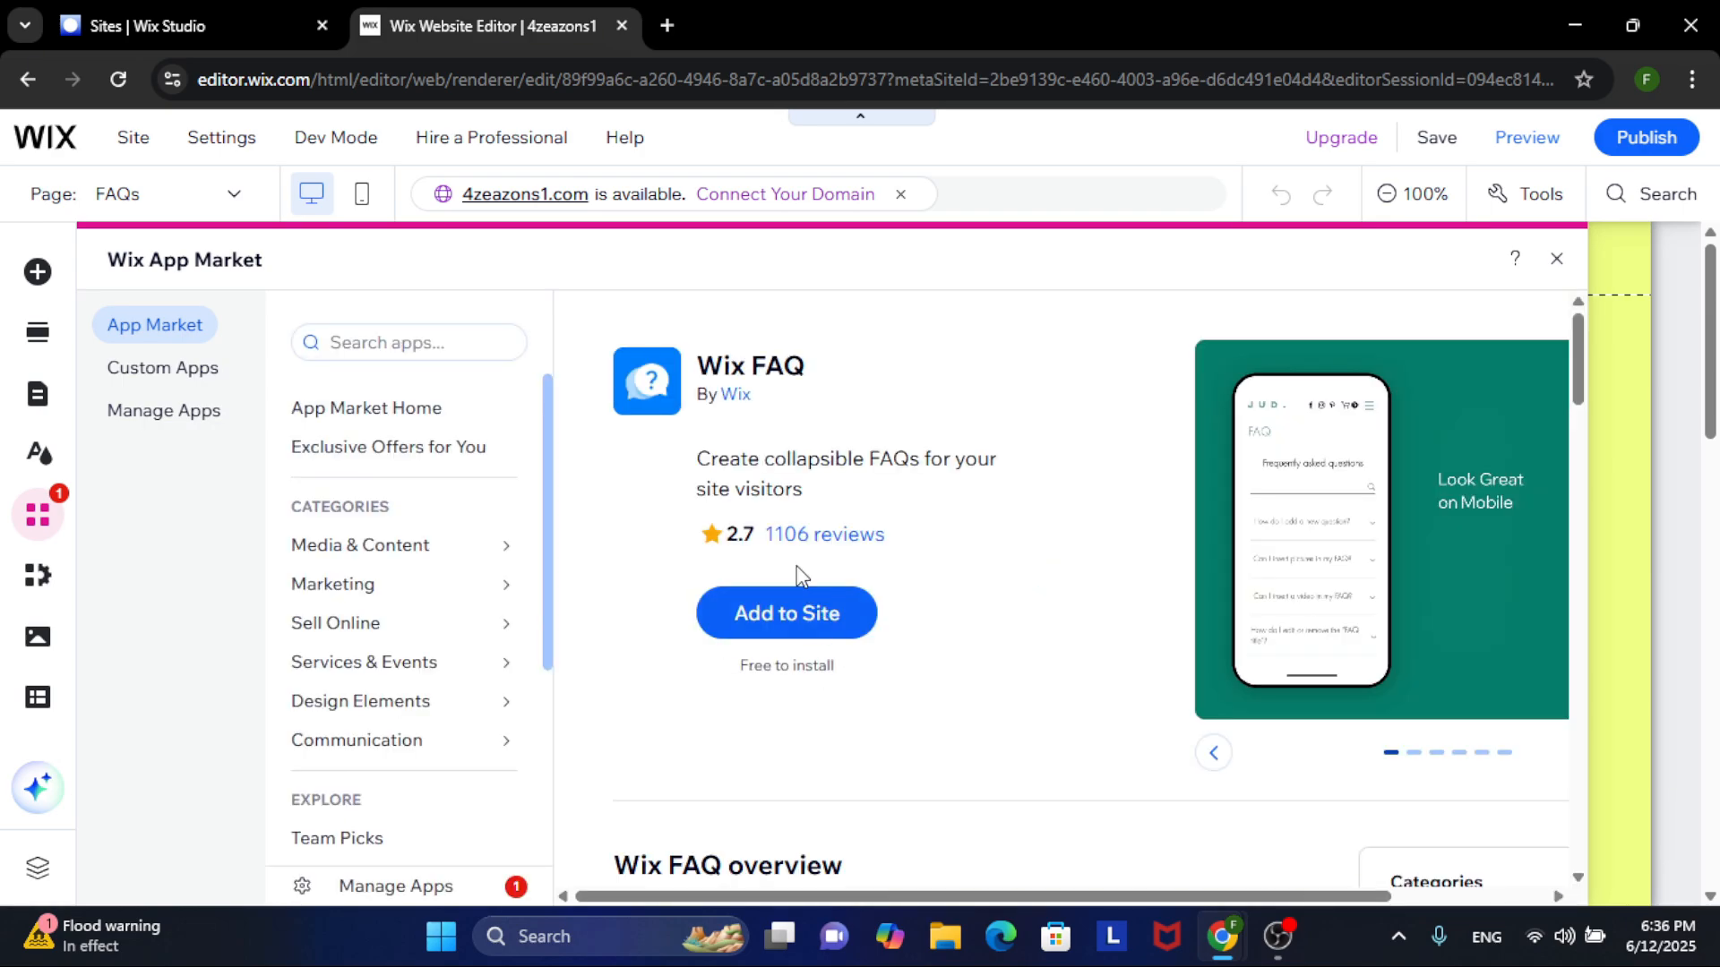
{"action": "left_click", "coordinate": [781, 623]}
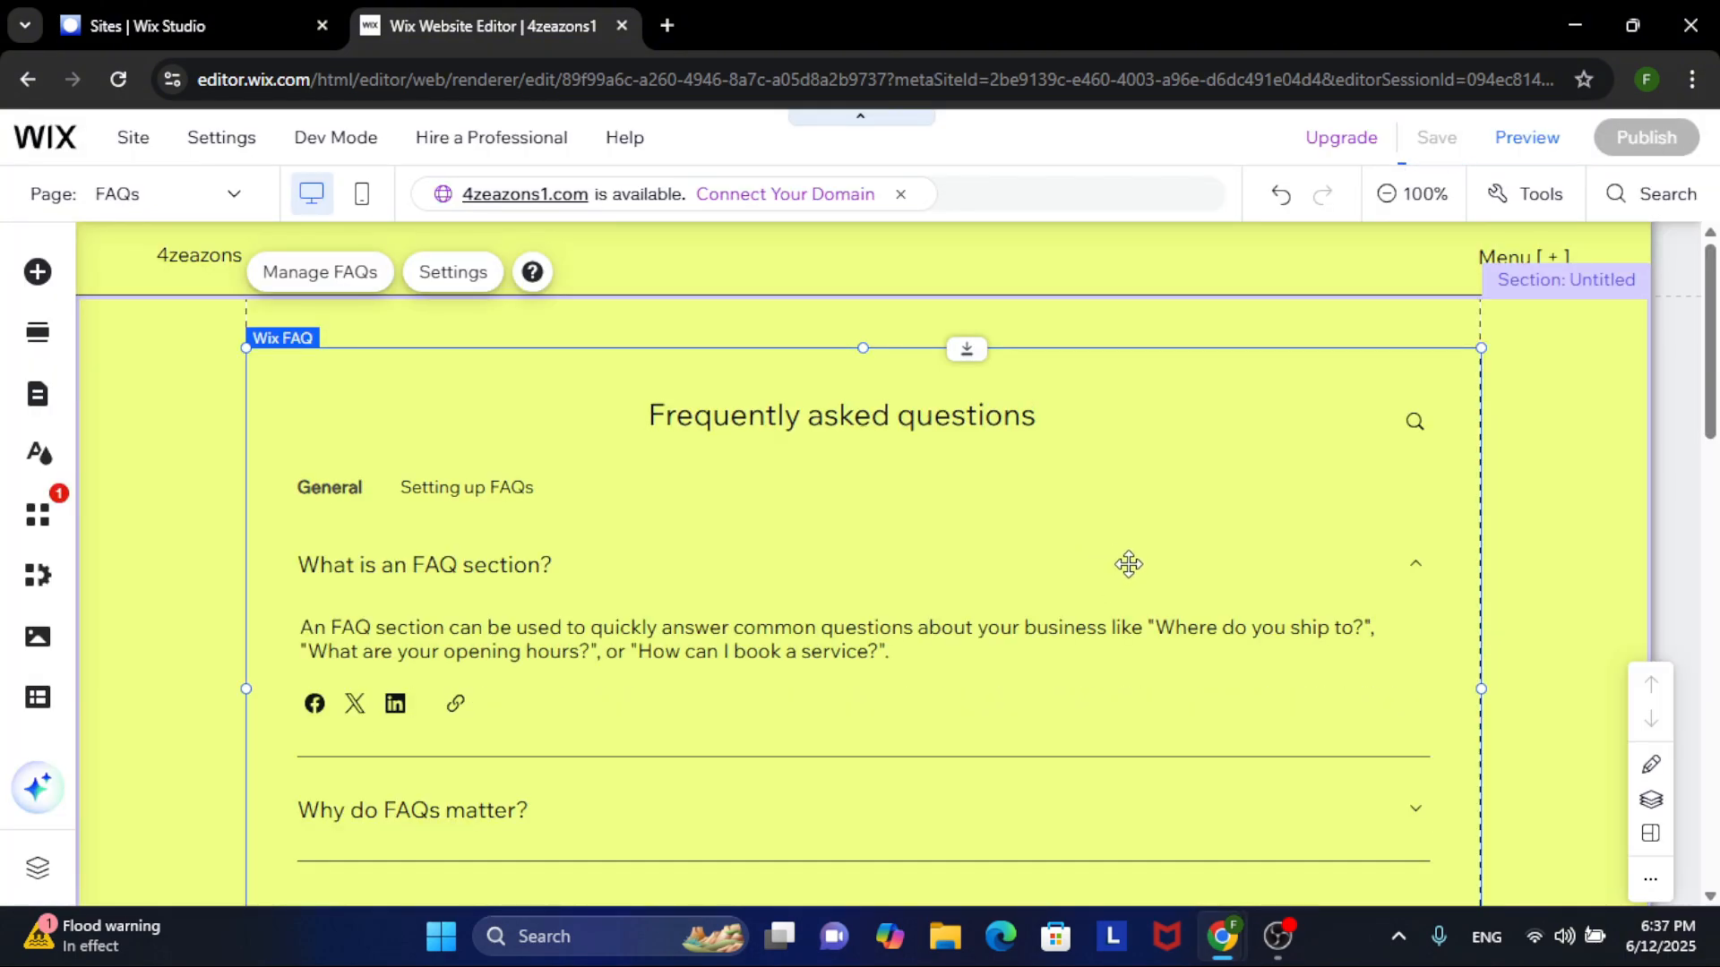
Open the FAQ management dashboard from the Wix FAQ widget and expand the General category
{"action": "scroll", "coordinate": [1128, 563], "scroll_direction": "down", "scroll_amount": 2}
{"action": "scroll", "coordinate": [783, 330], "scroll_direction": "up", "scroll_amount": 3}
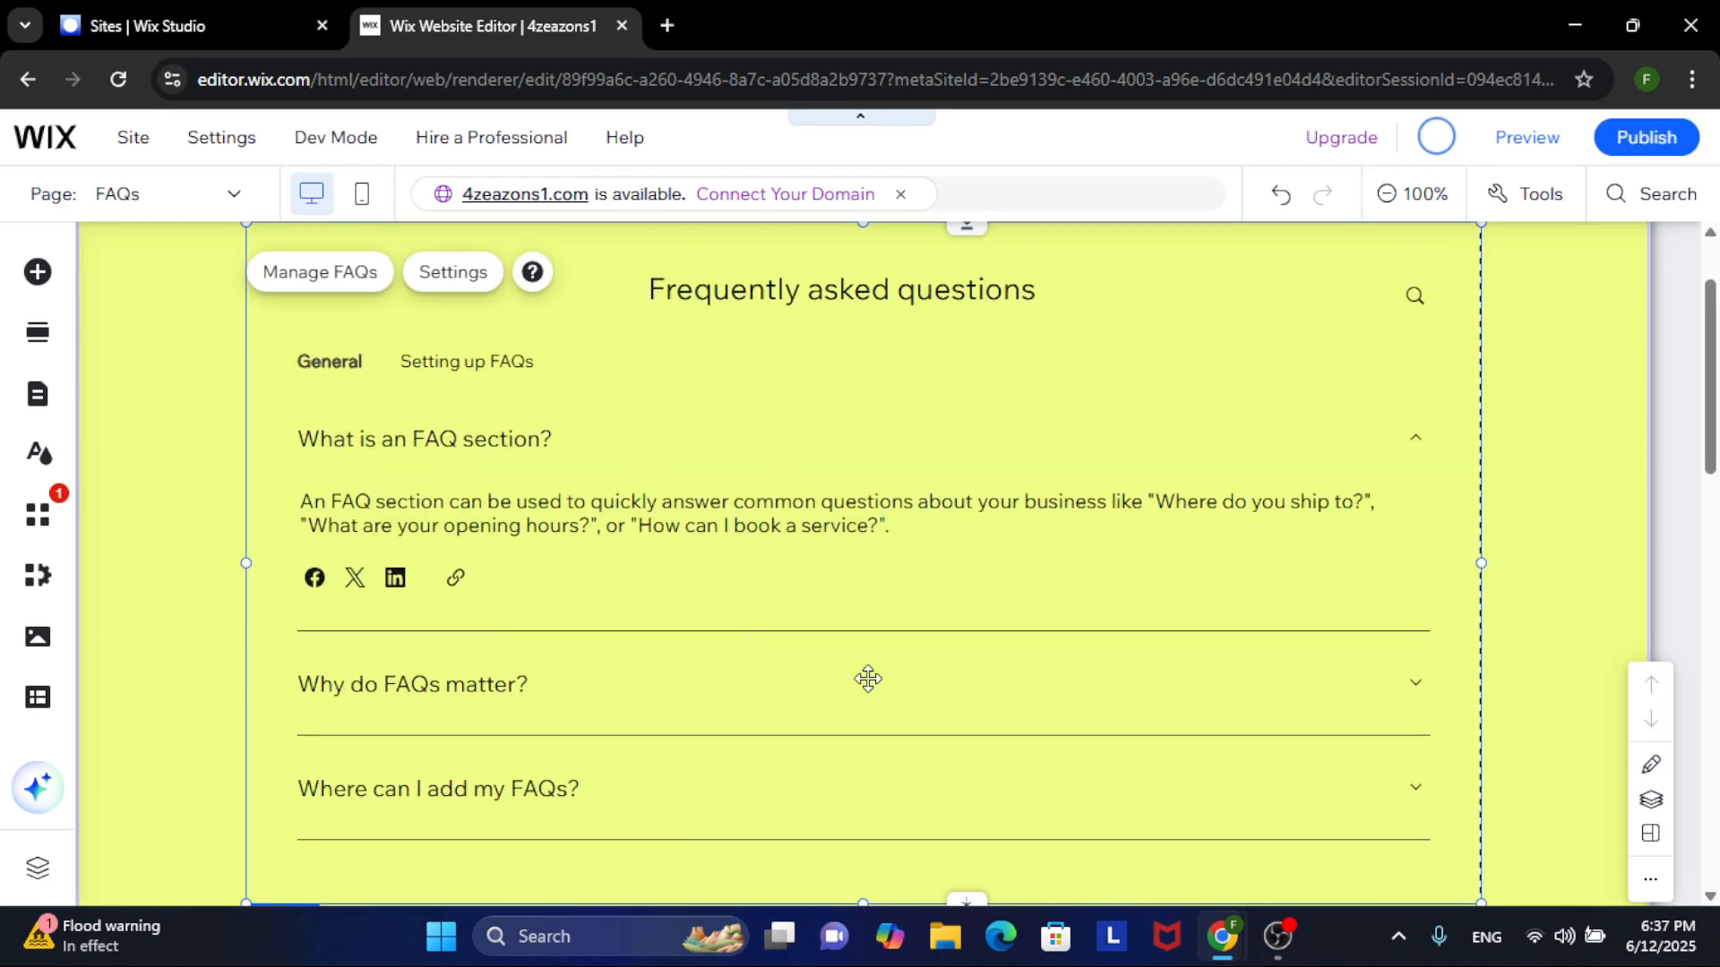
{"action": "left_click", "coordinate": [338, 280]}
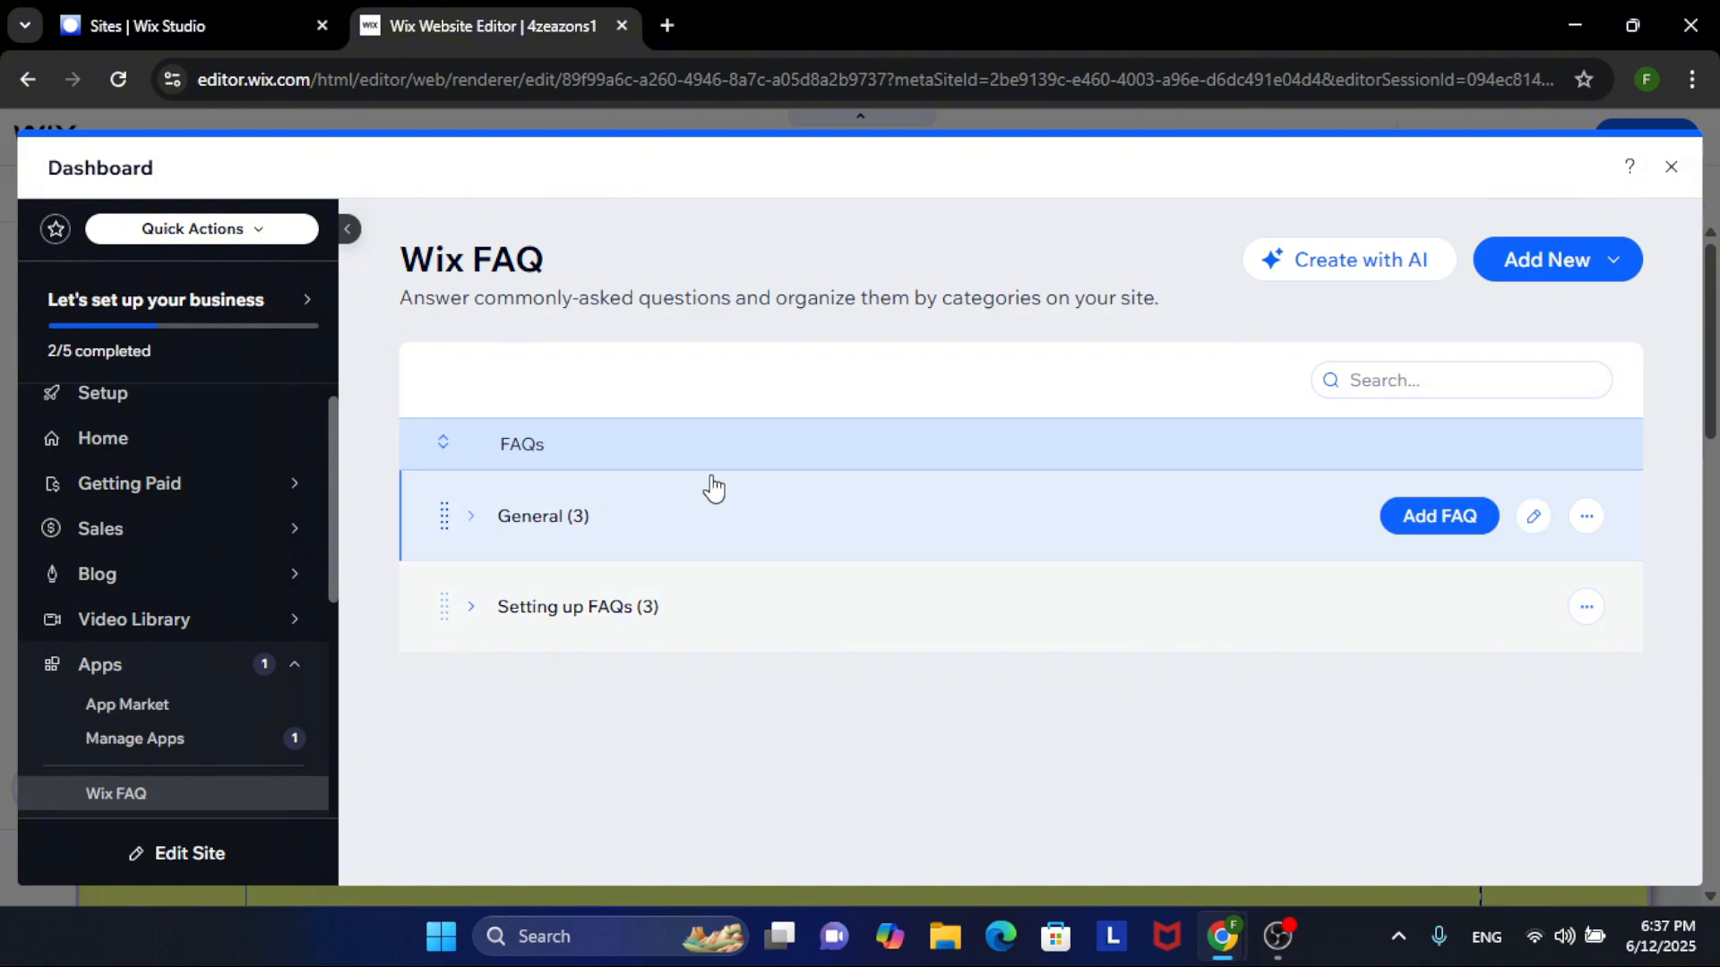
{"action": "left_click", "coordinate": [549, 513]}
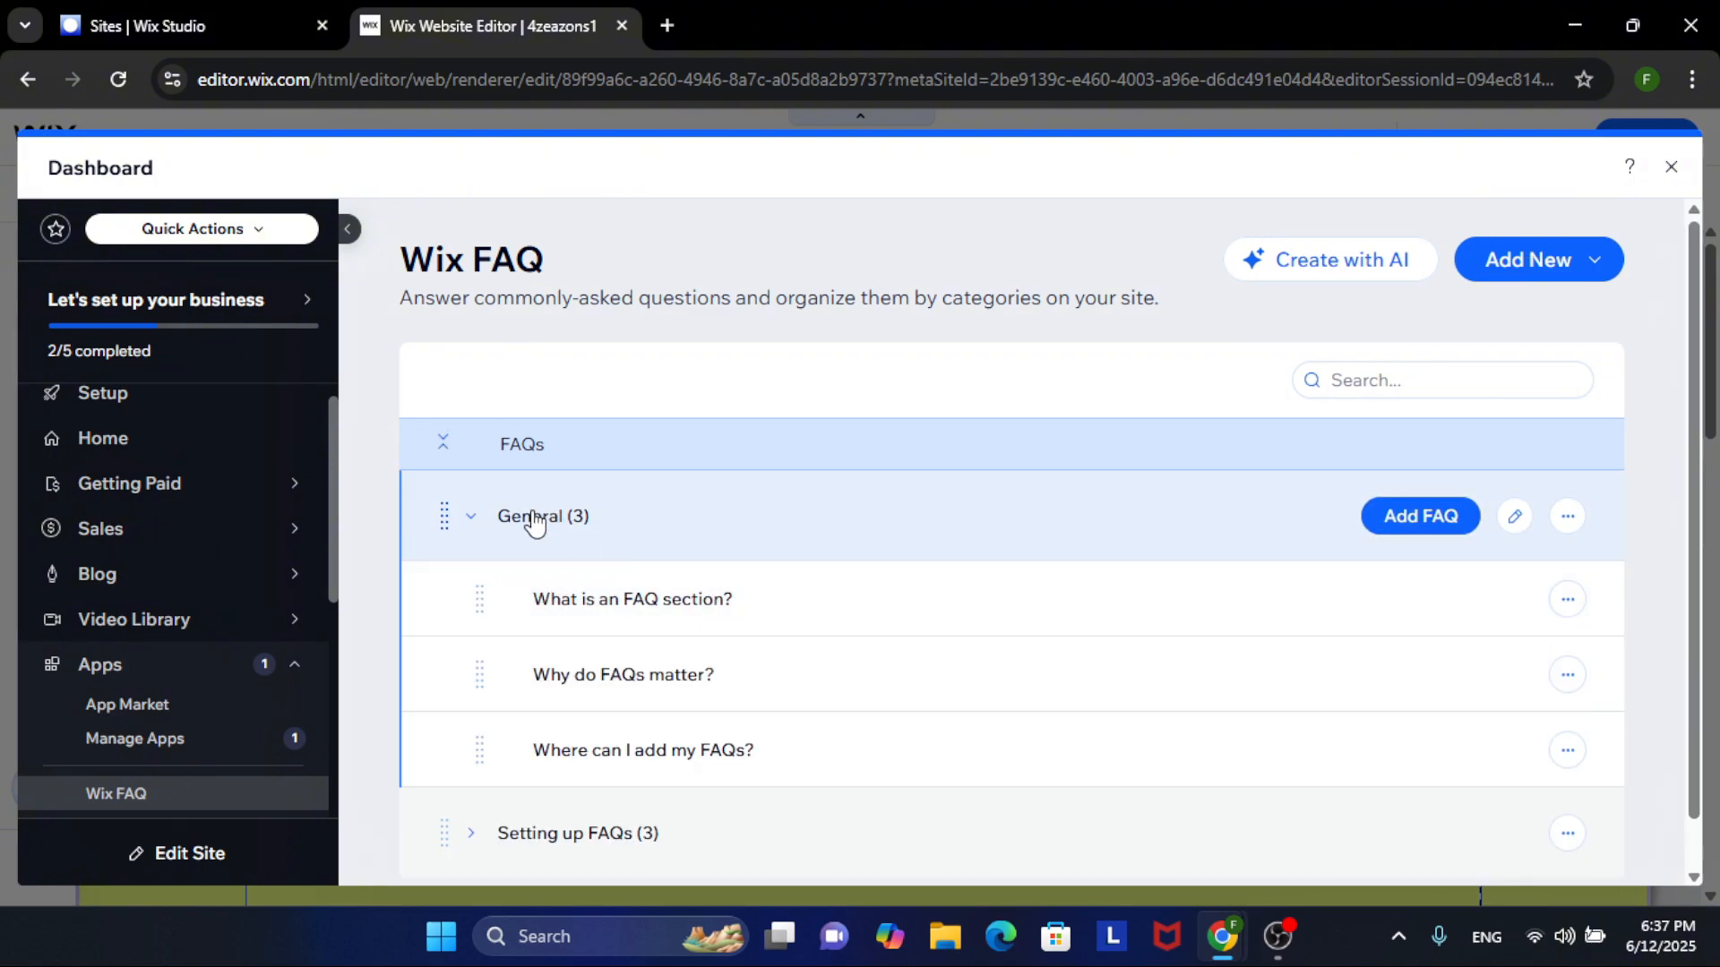
Move "Why do FAQs matter?" to the top of the General category and restore the original question order
{"action": "left_click_drag", "start_coordinate": [481, 680], "coordinate": [491, 677]}
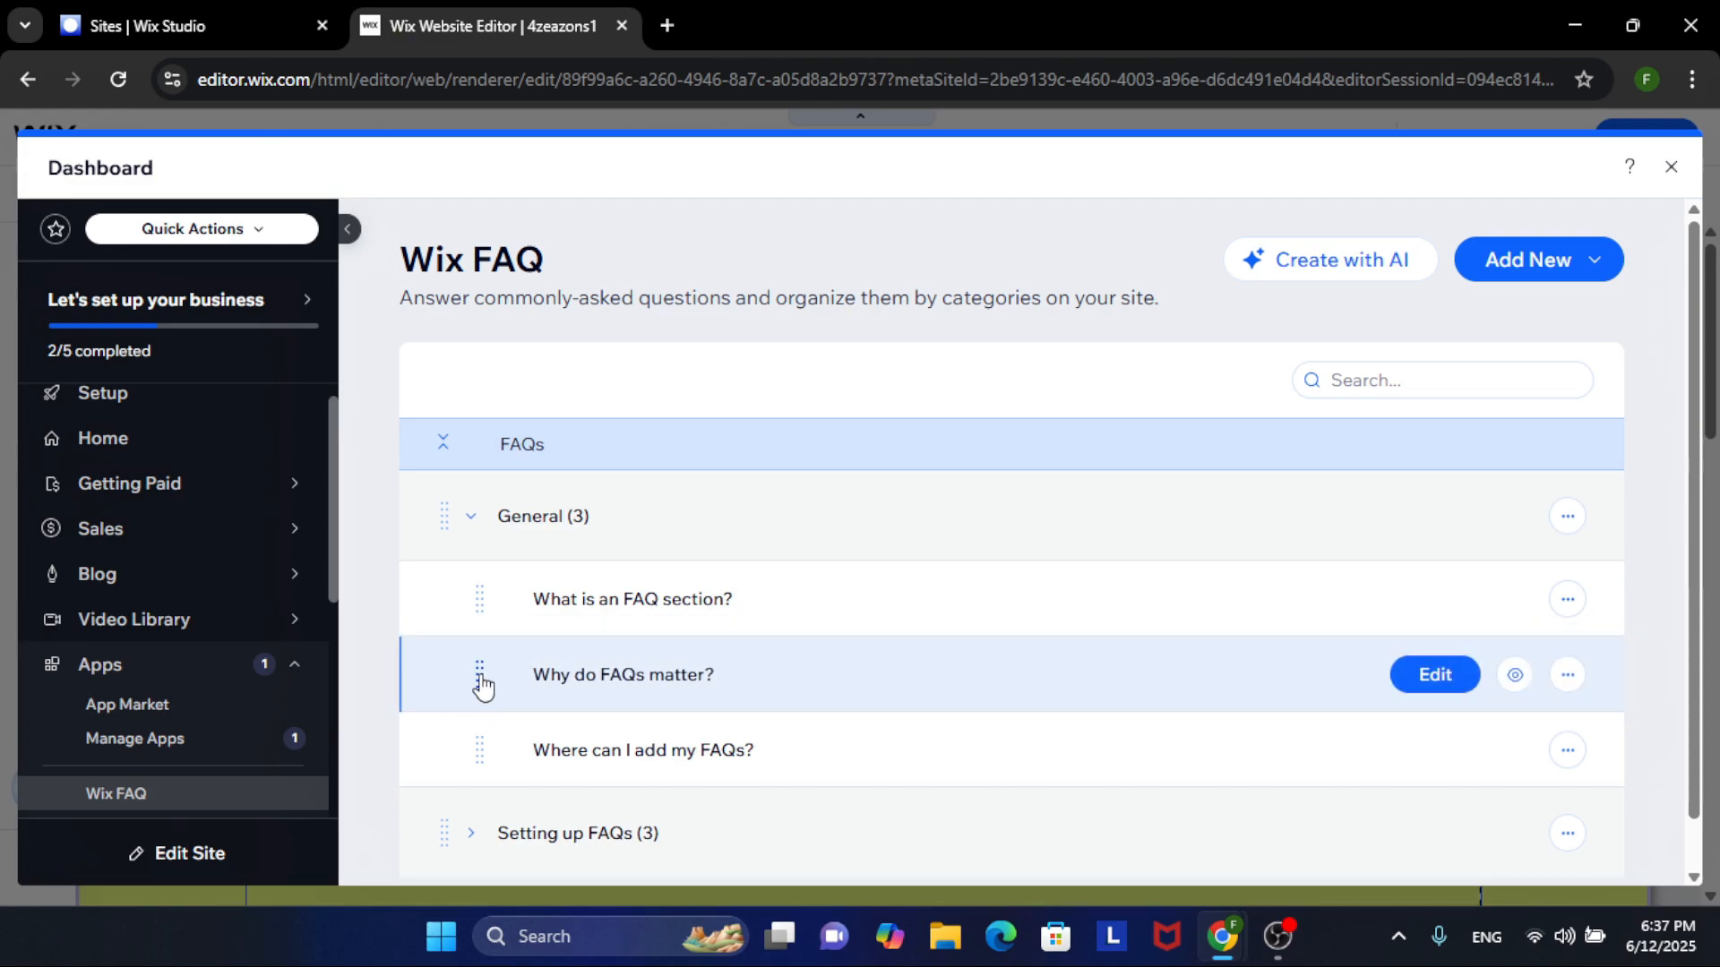
{"action": "left_click_drag", "start_coordinate": [483, 689], "coordinate": [526, 615]}
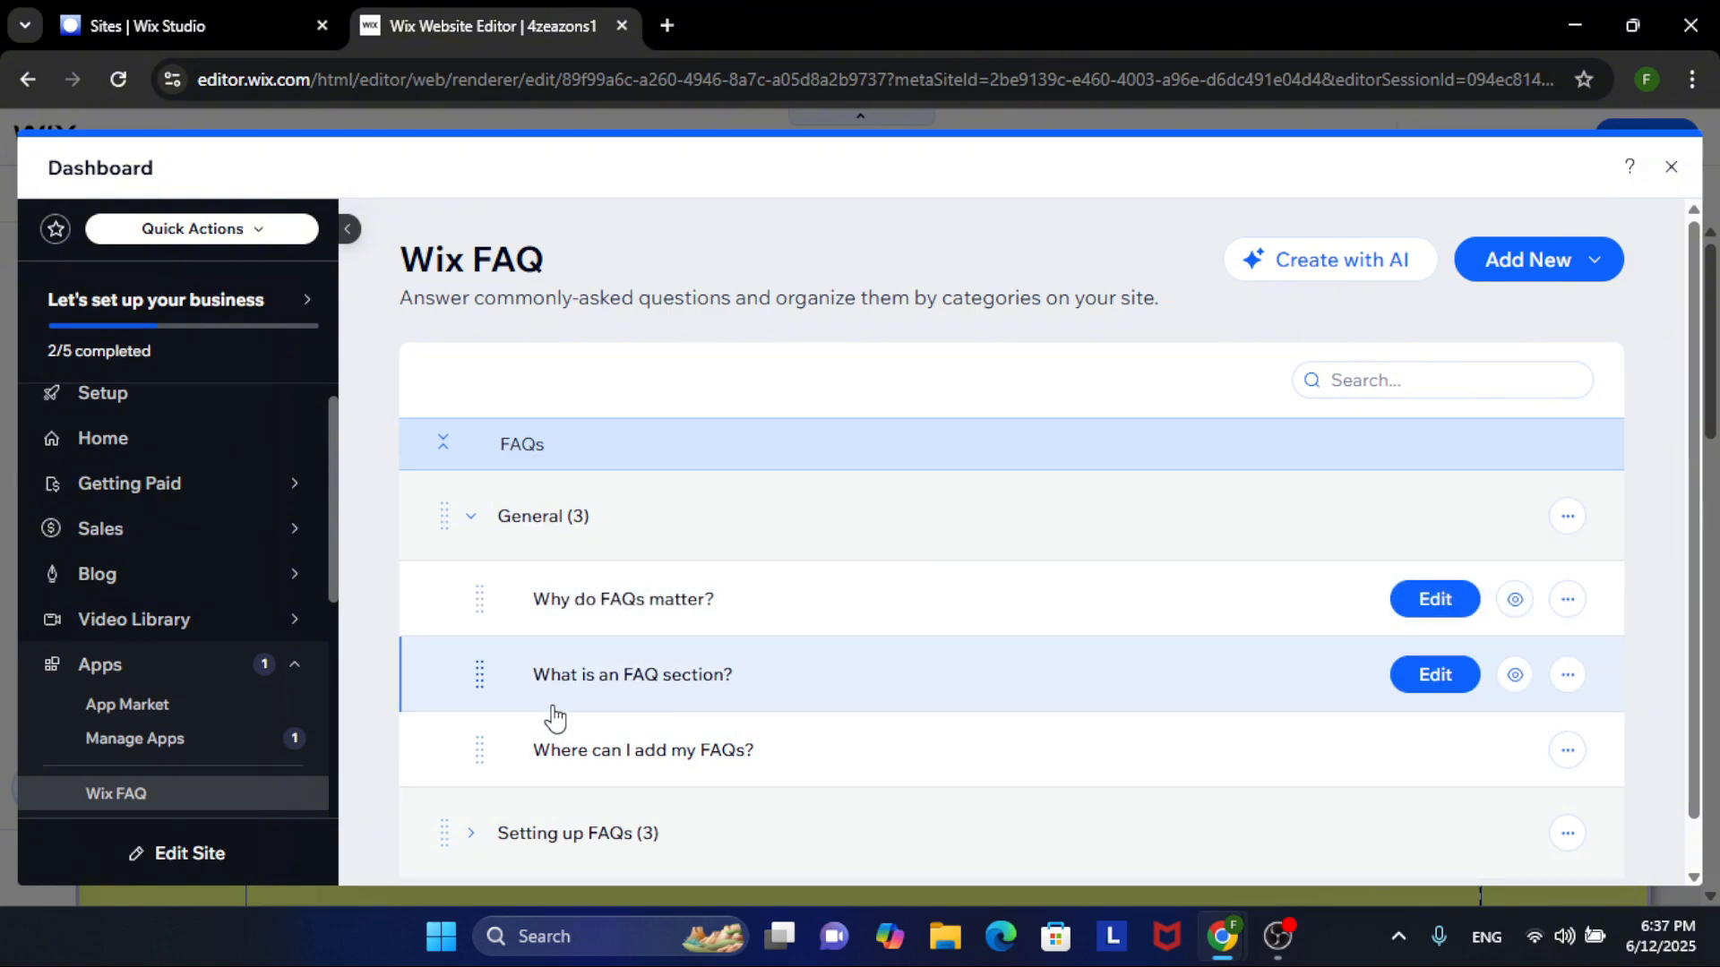
{"action": "left_click_drag", "start_coordinate": [475, 676], "coordinate": [507, 604]}
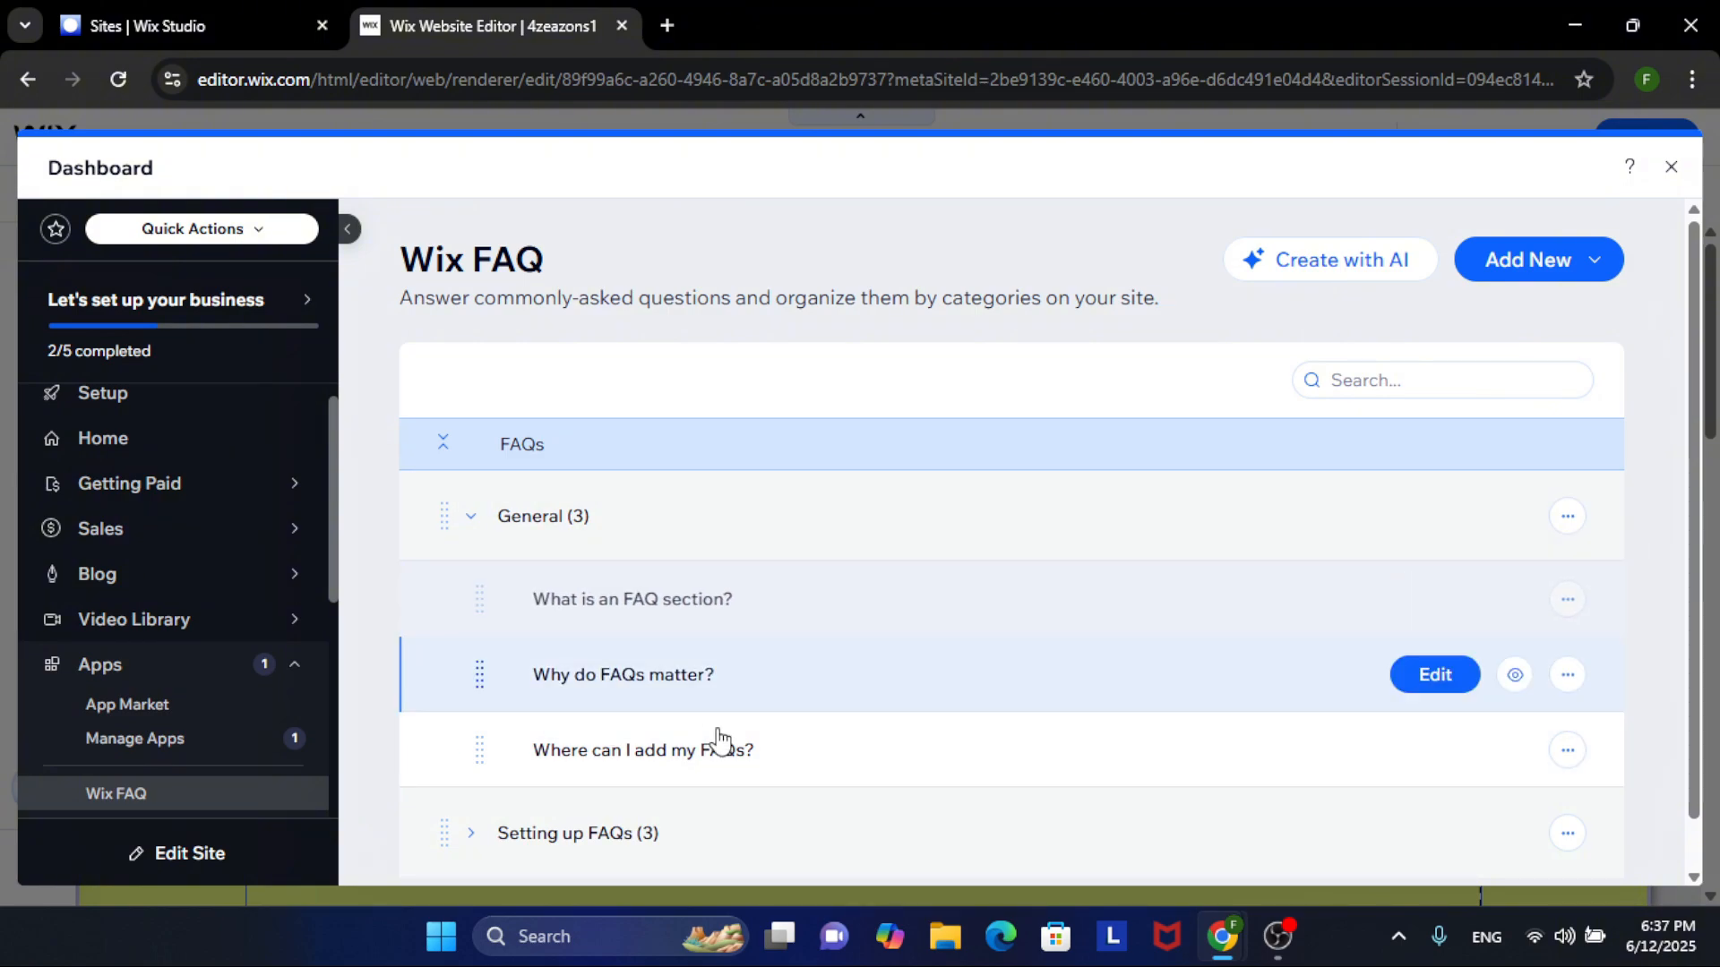
Open the General question "What is an FAQ section?" for editing and review its question, answer and category fields
{"action": "scroll", "coordinate": [717, 609], "scroll_direction": "down", "scroll_amount": 1}
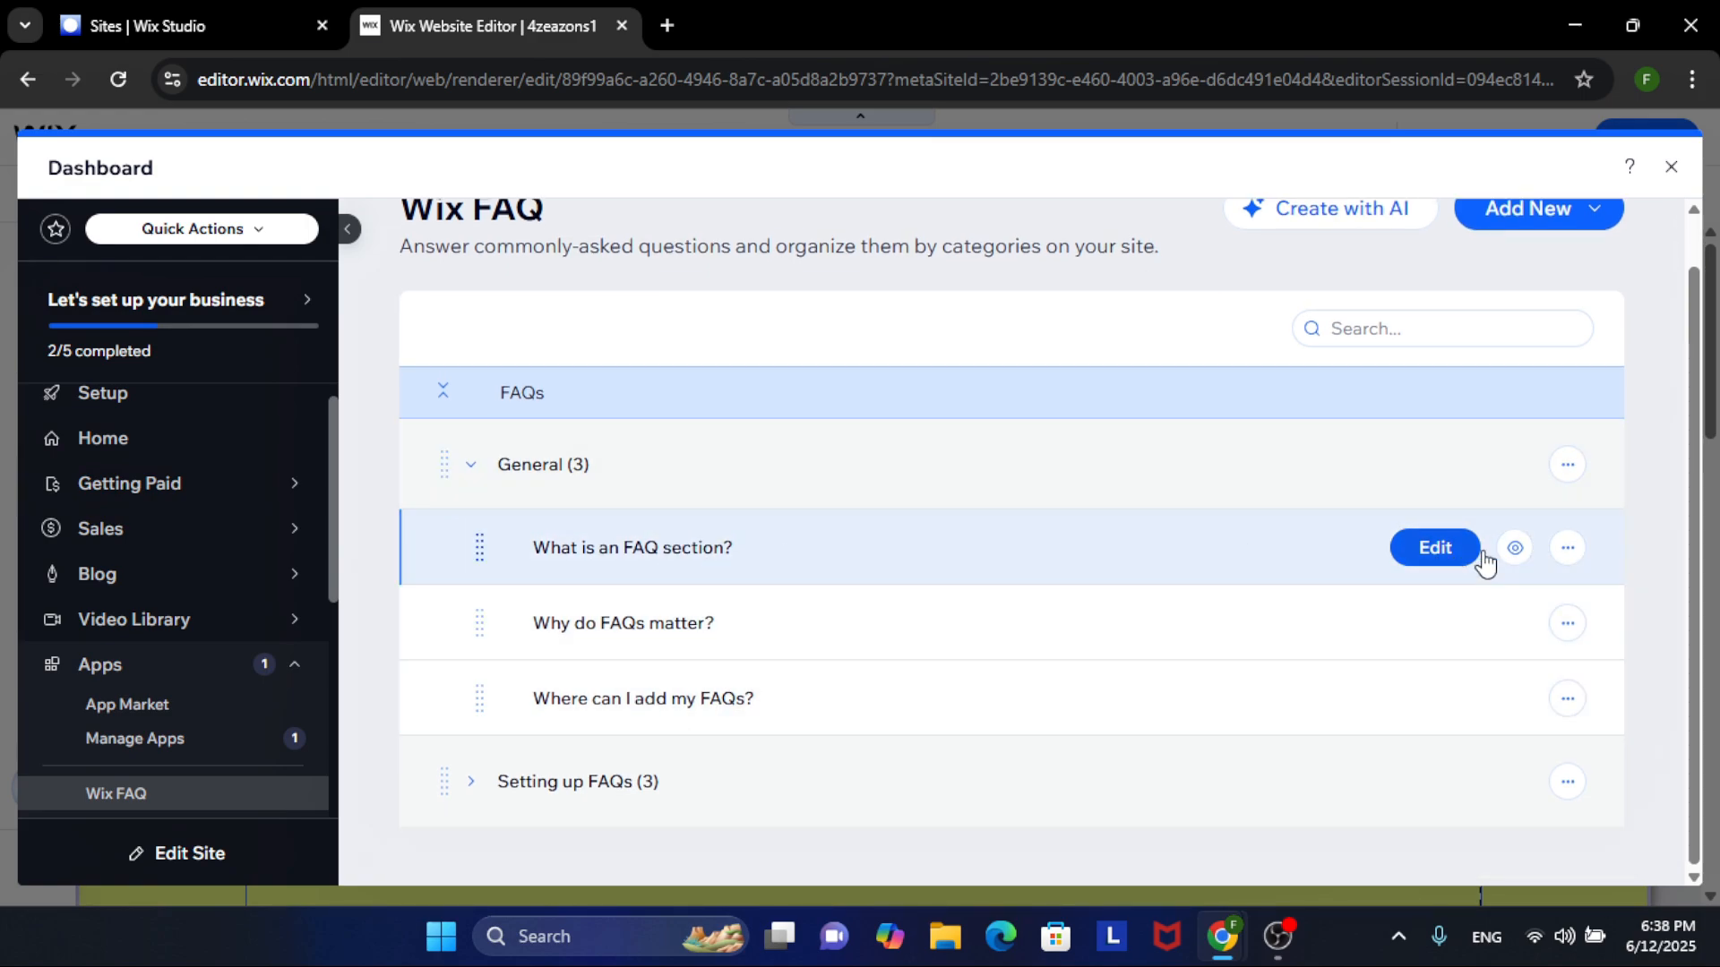
{"action": "left_click", "coordinate": [1431, 556]}
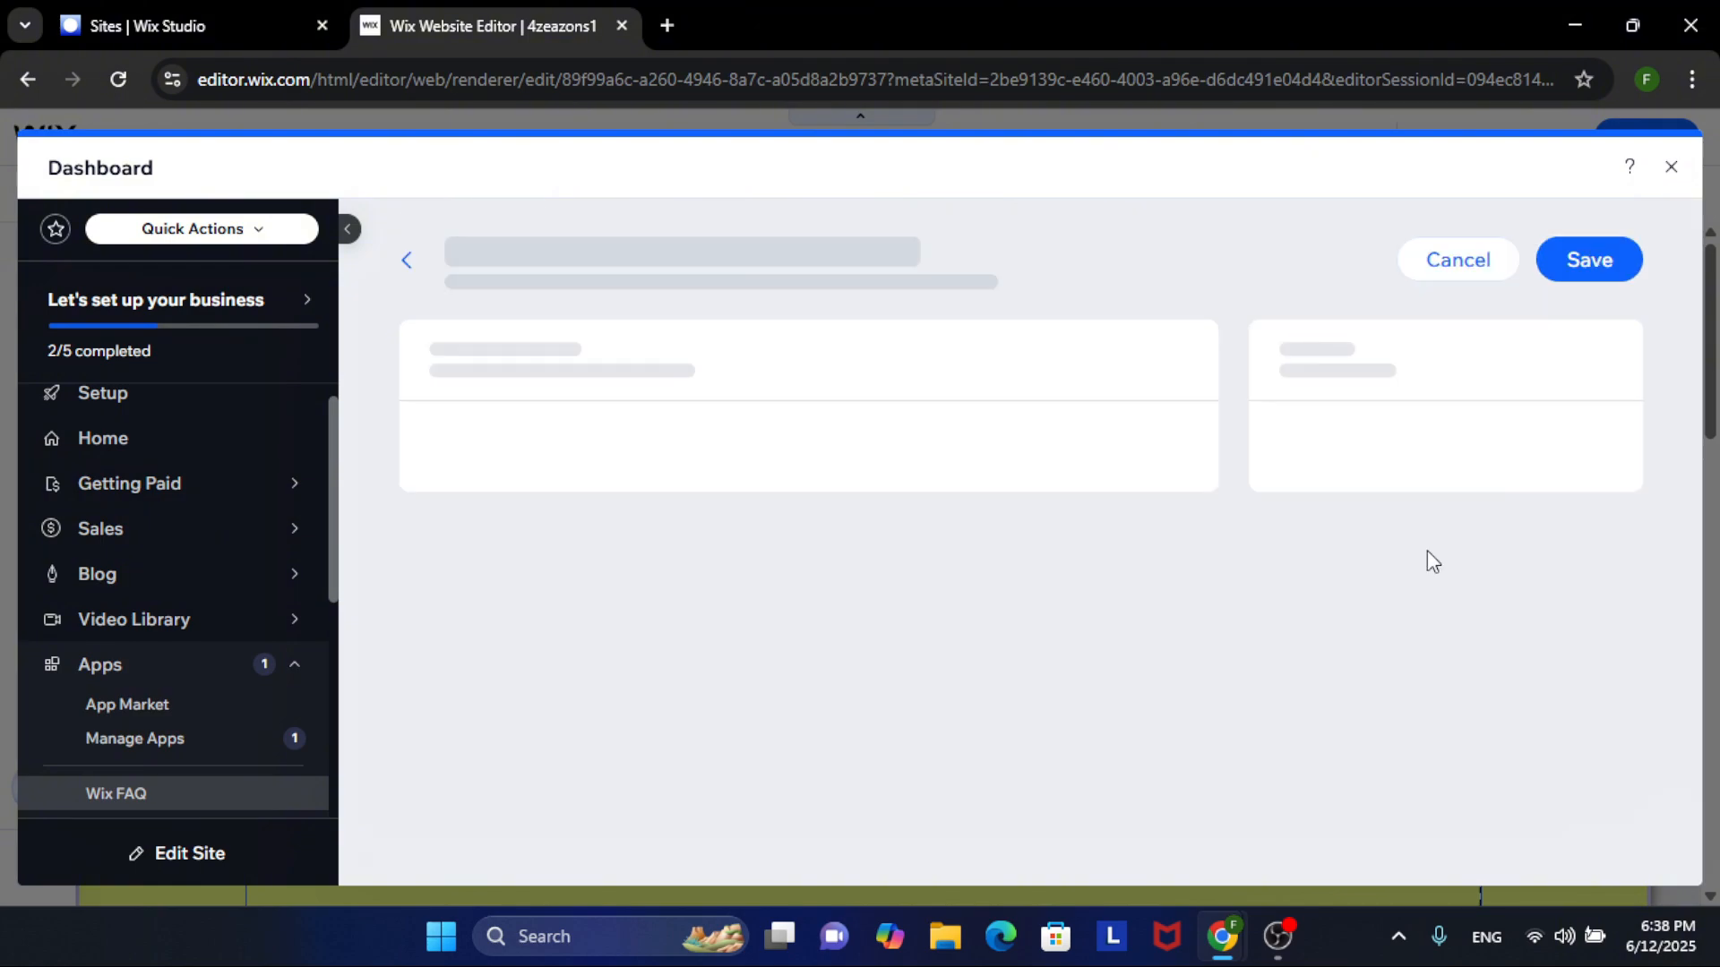
{"action": "scroll", "coordinate": [627, 465], "scroll_direction": "down", "scroll_amount": 2}
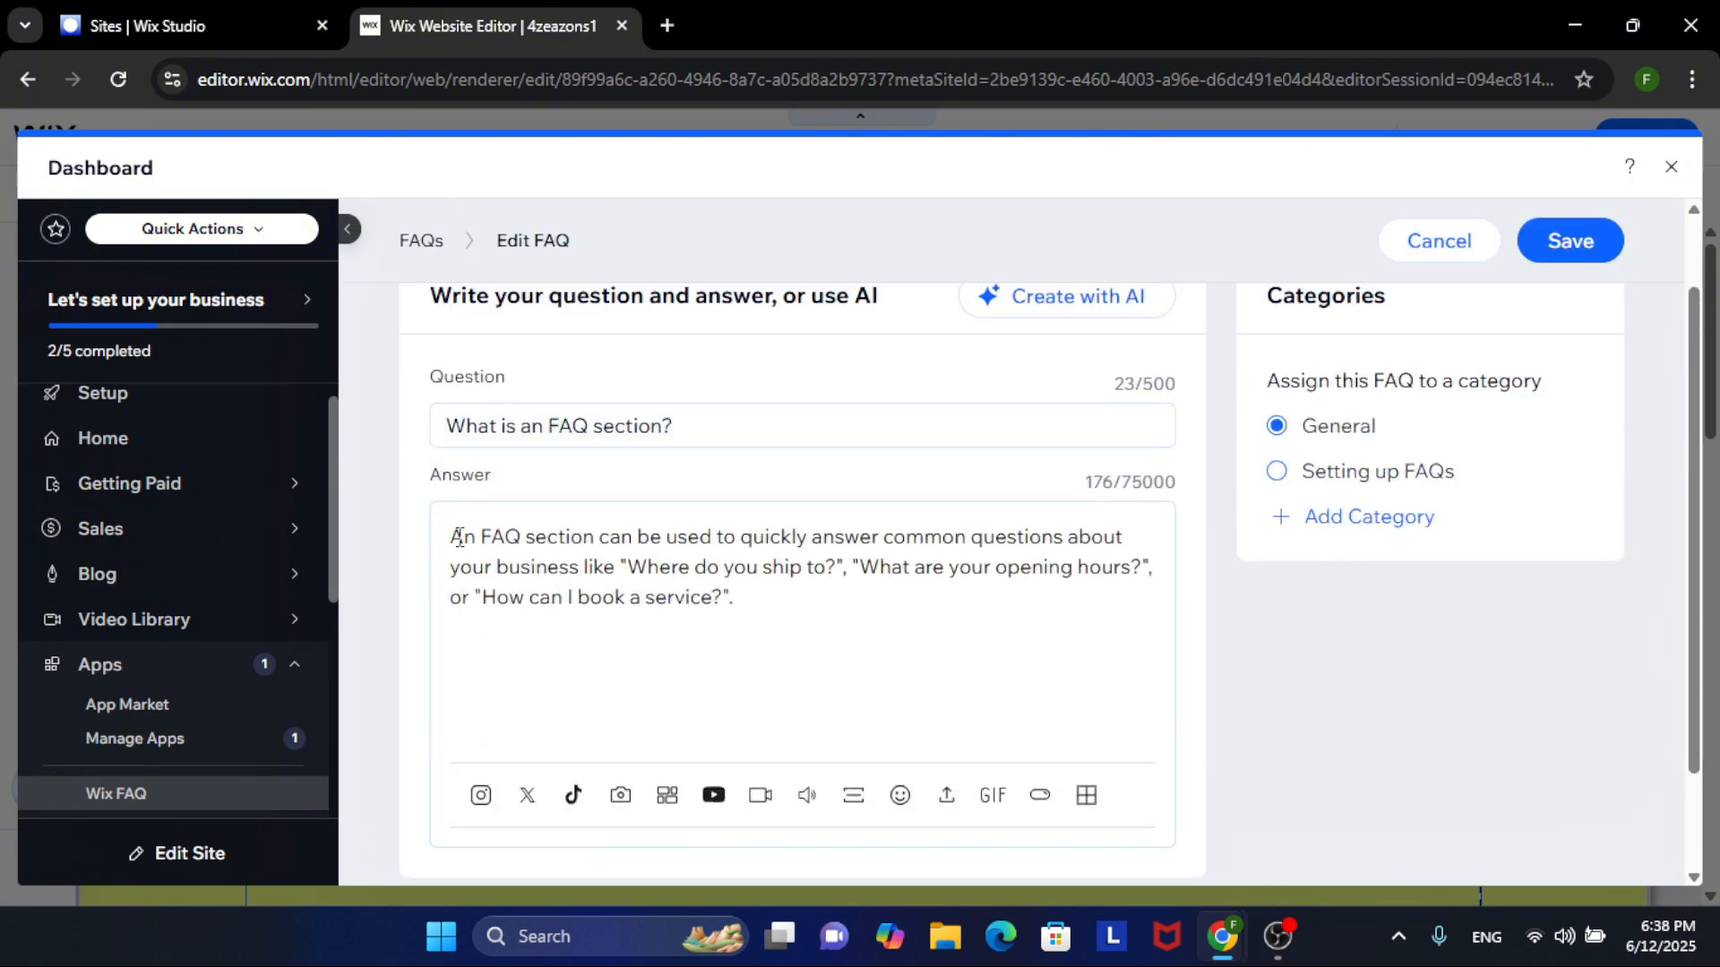
{"action": "left_click", "coordinate": [776, 607]}
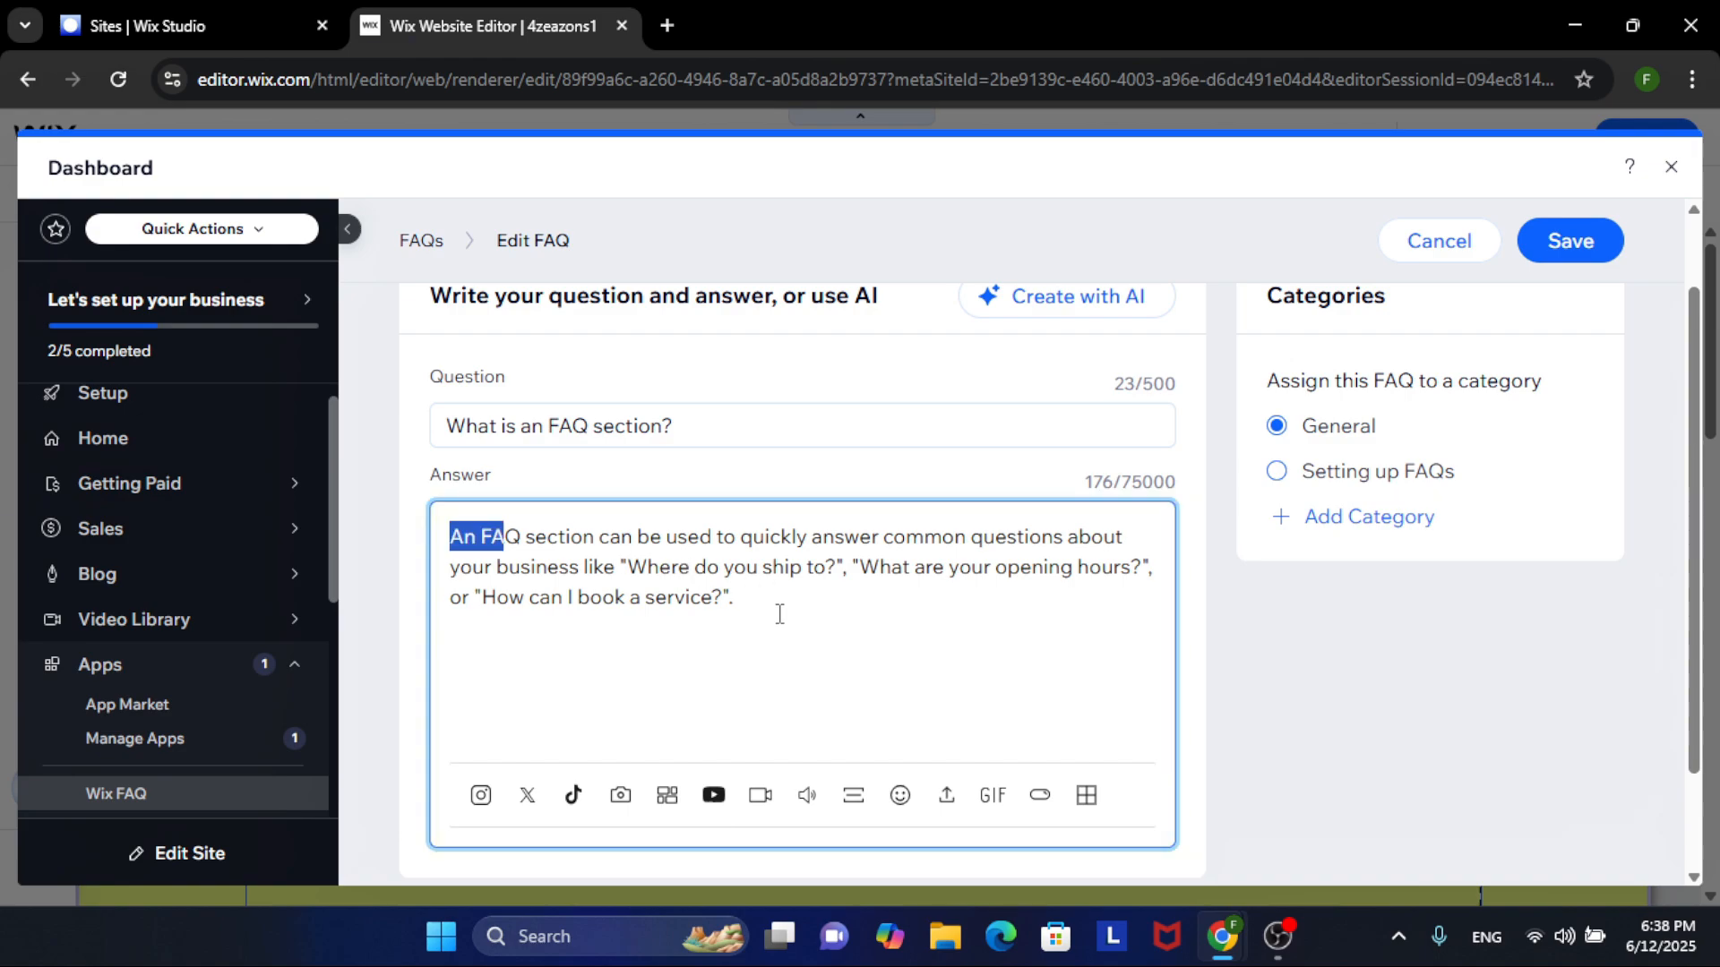
{"action": "left_click", "coordinate": [737, 701]}
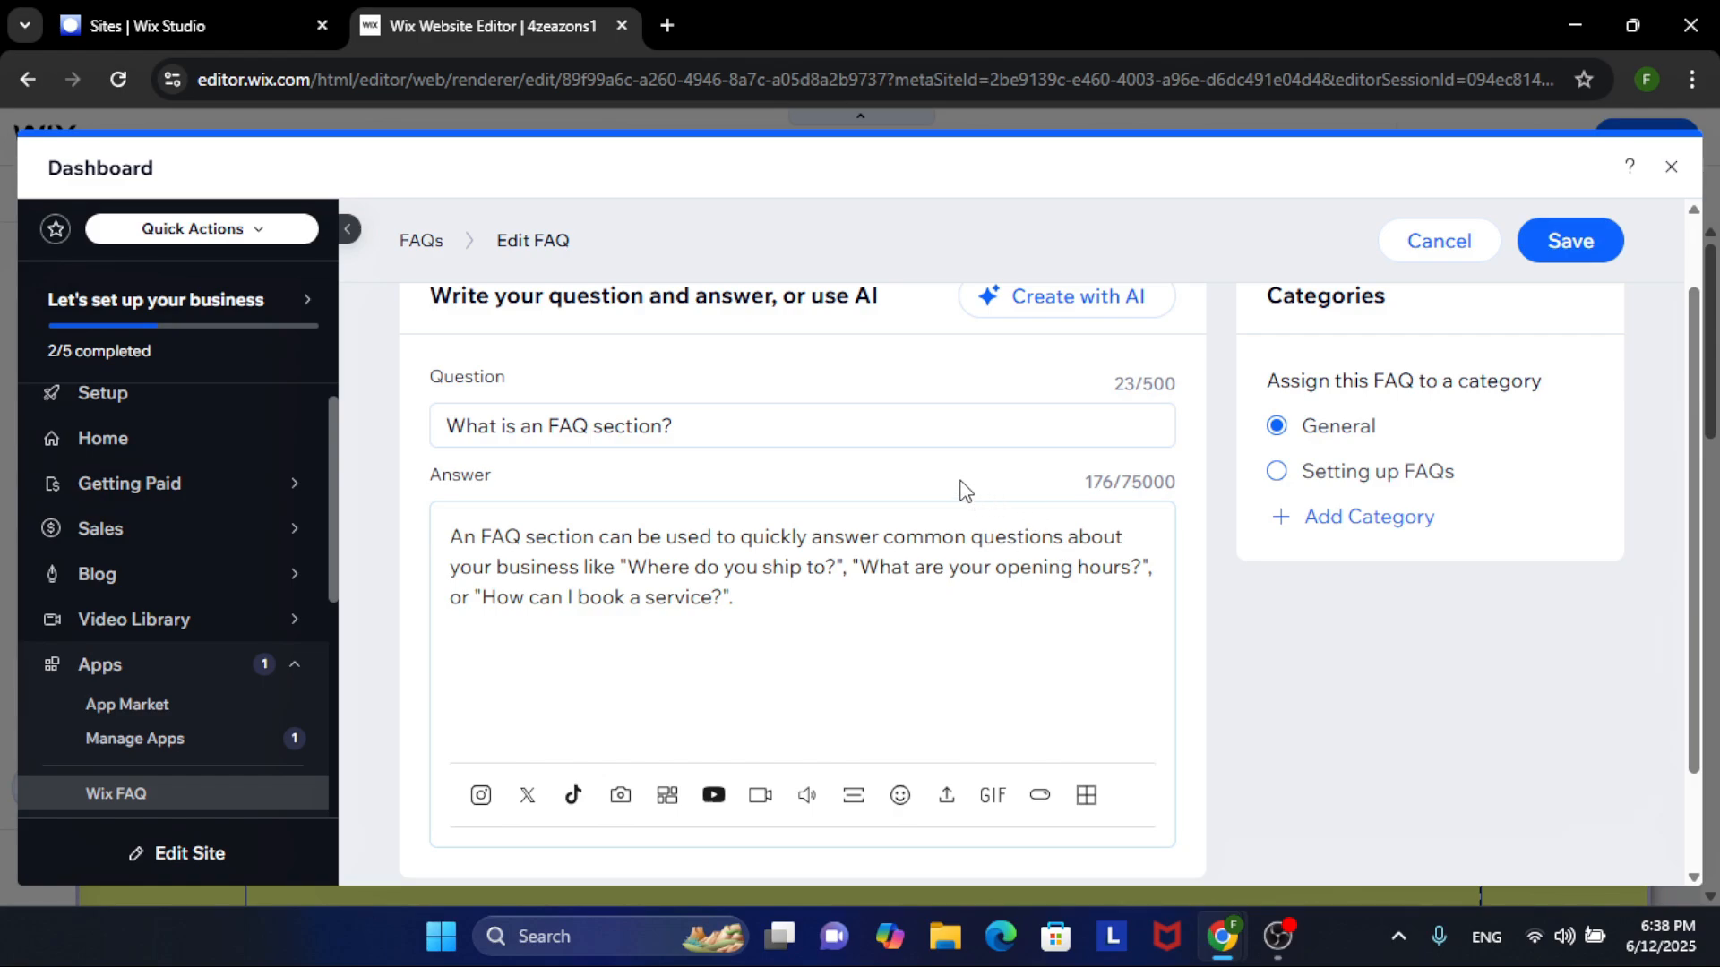
{"action": "scroll", "coordinate": [958, 478], "scroll_direction": "up", "scroll_amount": 2}
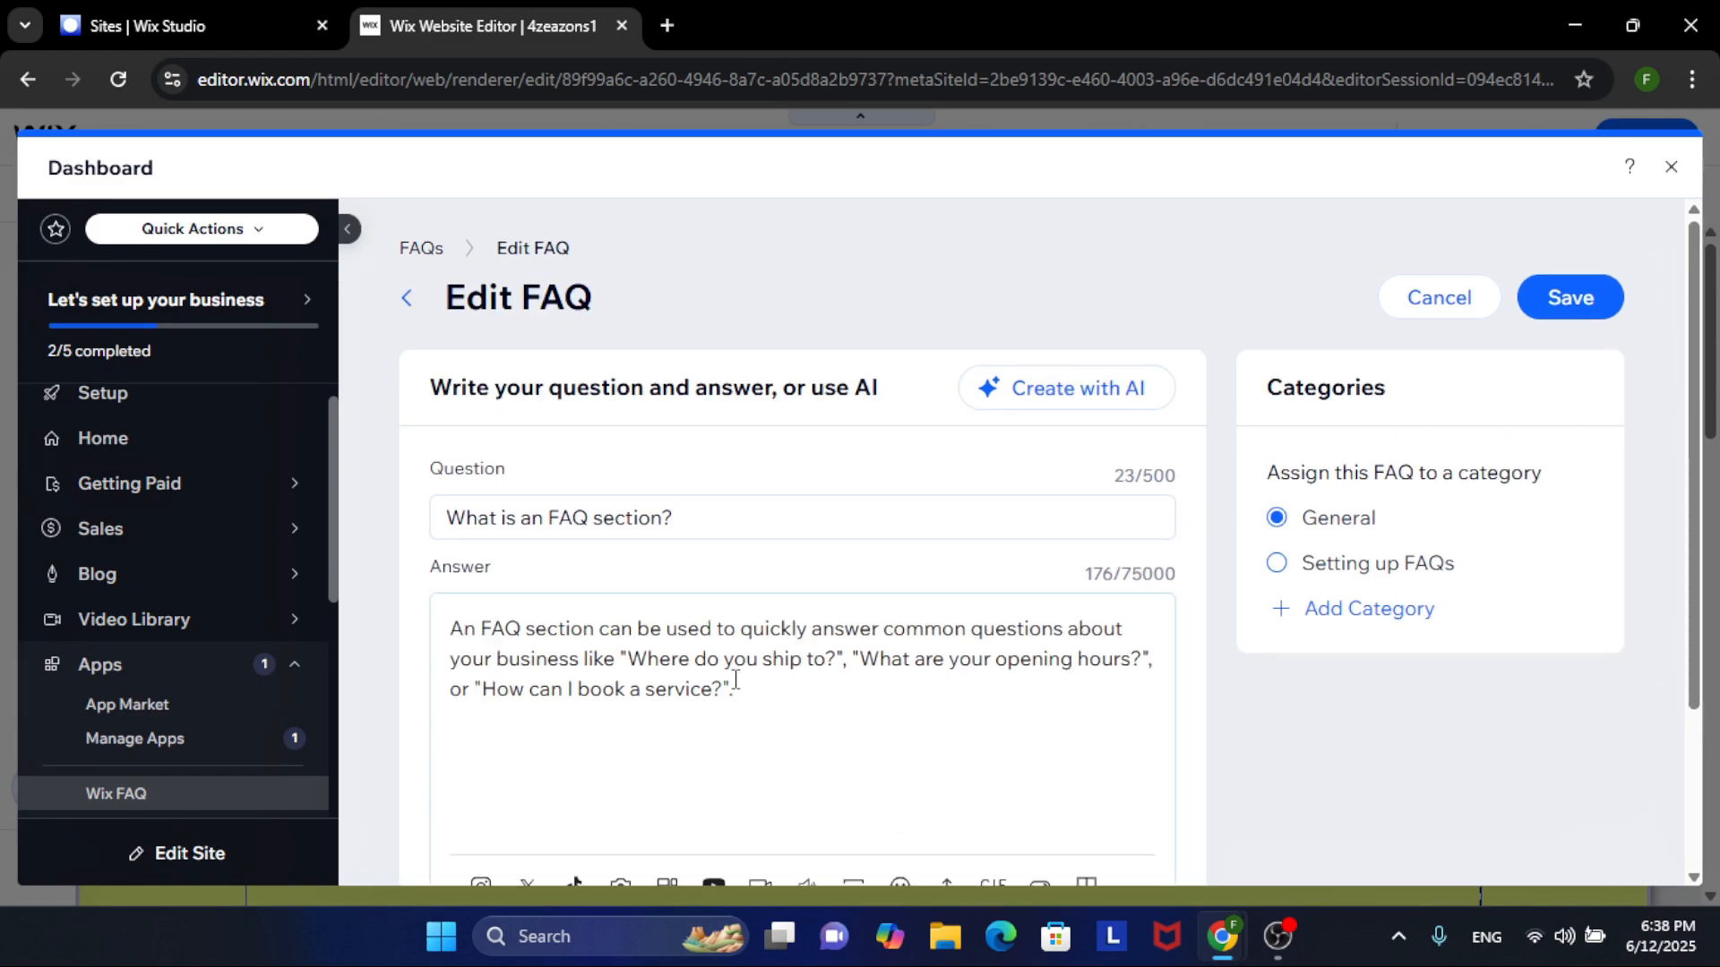
{"action": "scroll", "coordinate": [904, 719], "scroll_direction": "down", "scroll_amount": 2}
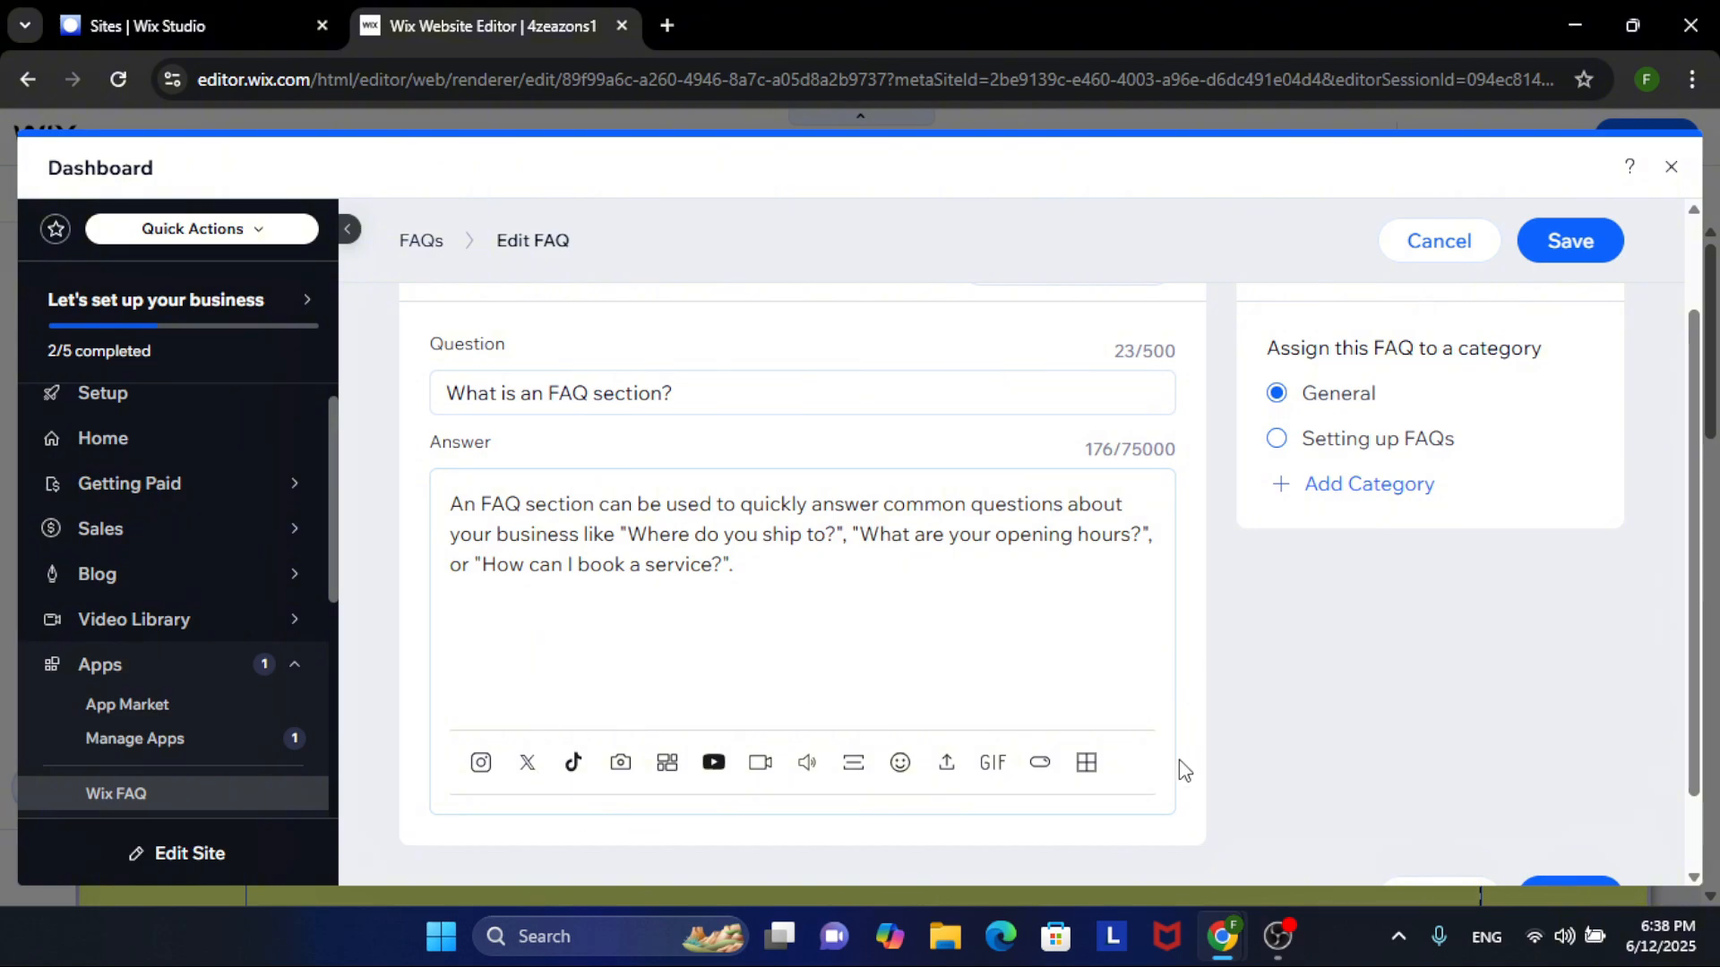
{"action": "scroll", "coordinate": [1210, 734], "scroll_direction": "up", "scroll_amount": 2}
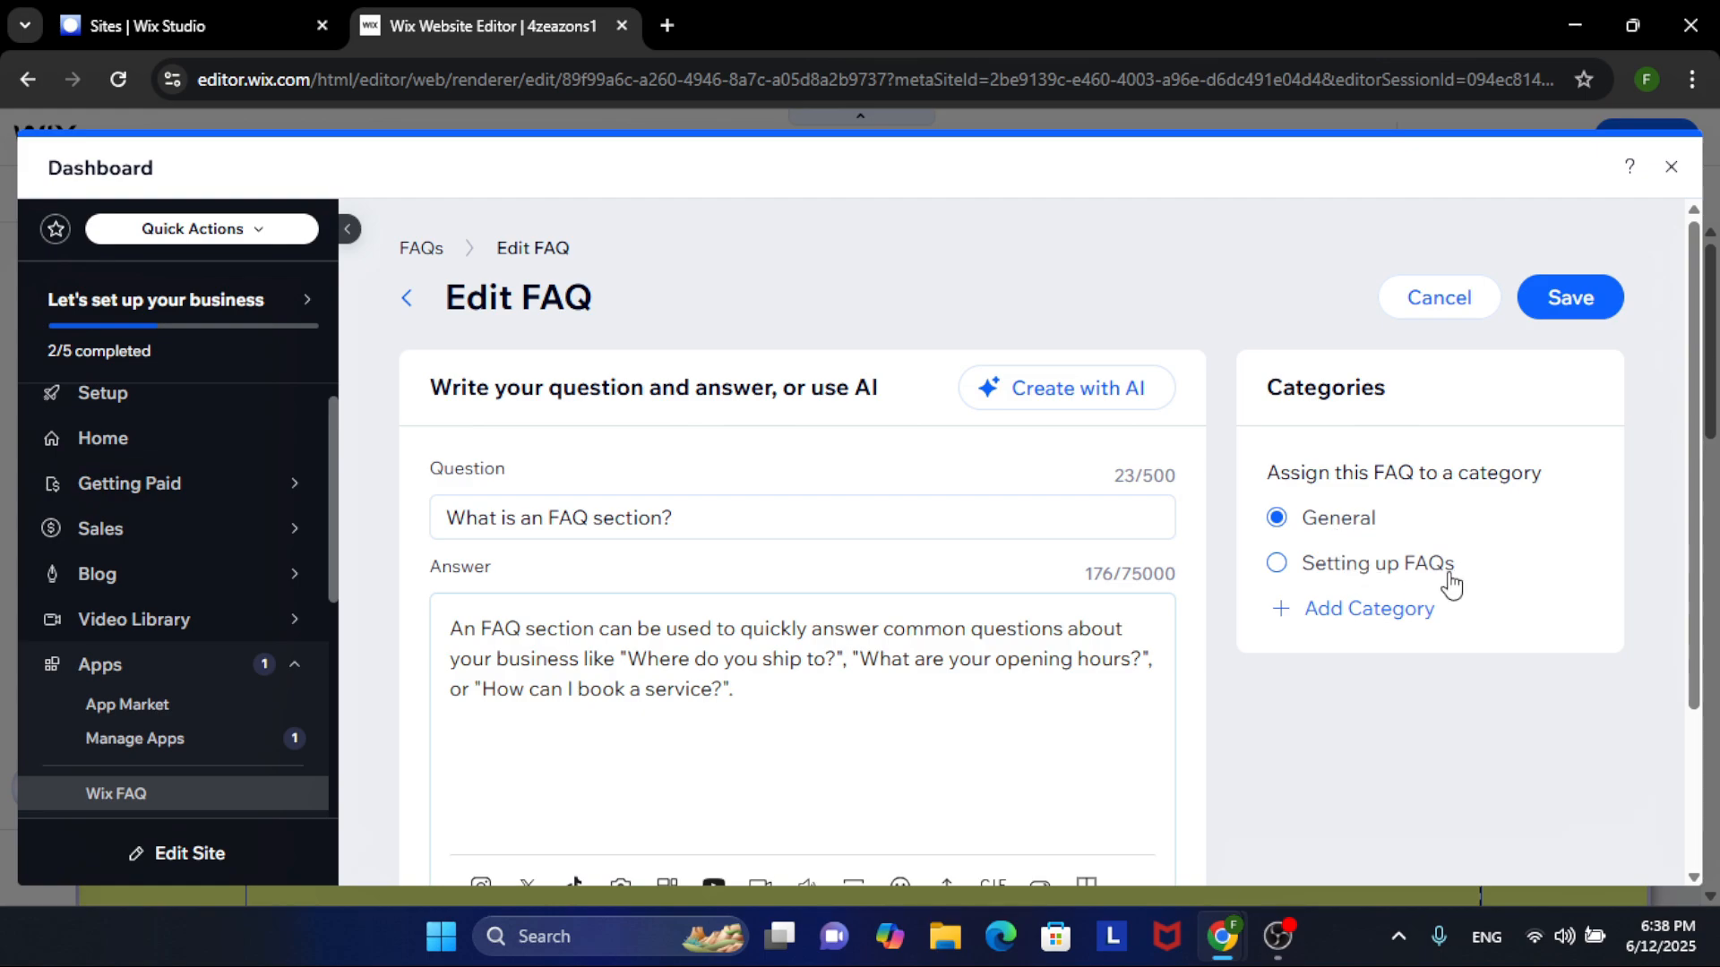
Assign the FAQ to a new category named "Good To Knows" and save the FAQ
{"action": "left_click", "coordinate": [1324, 611]}
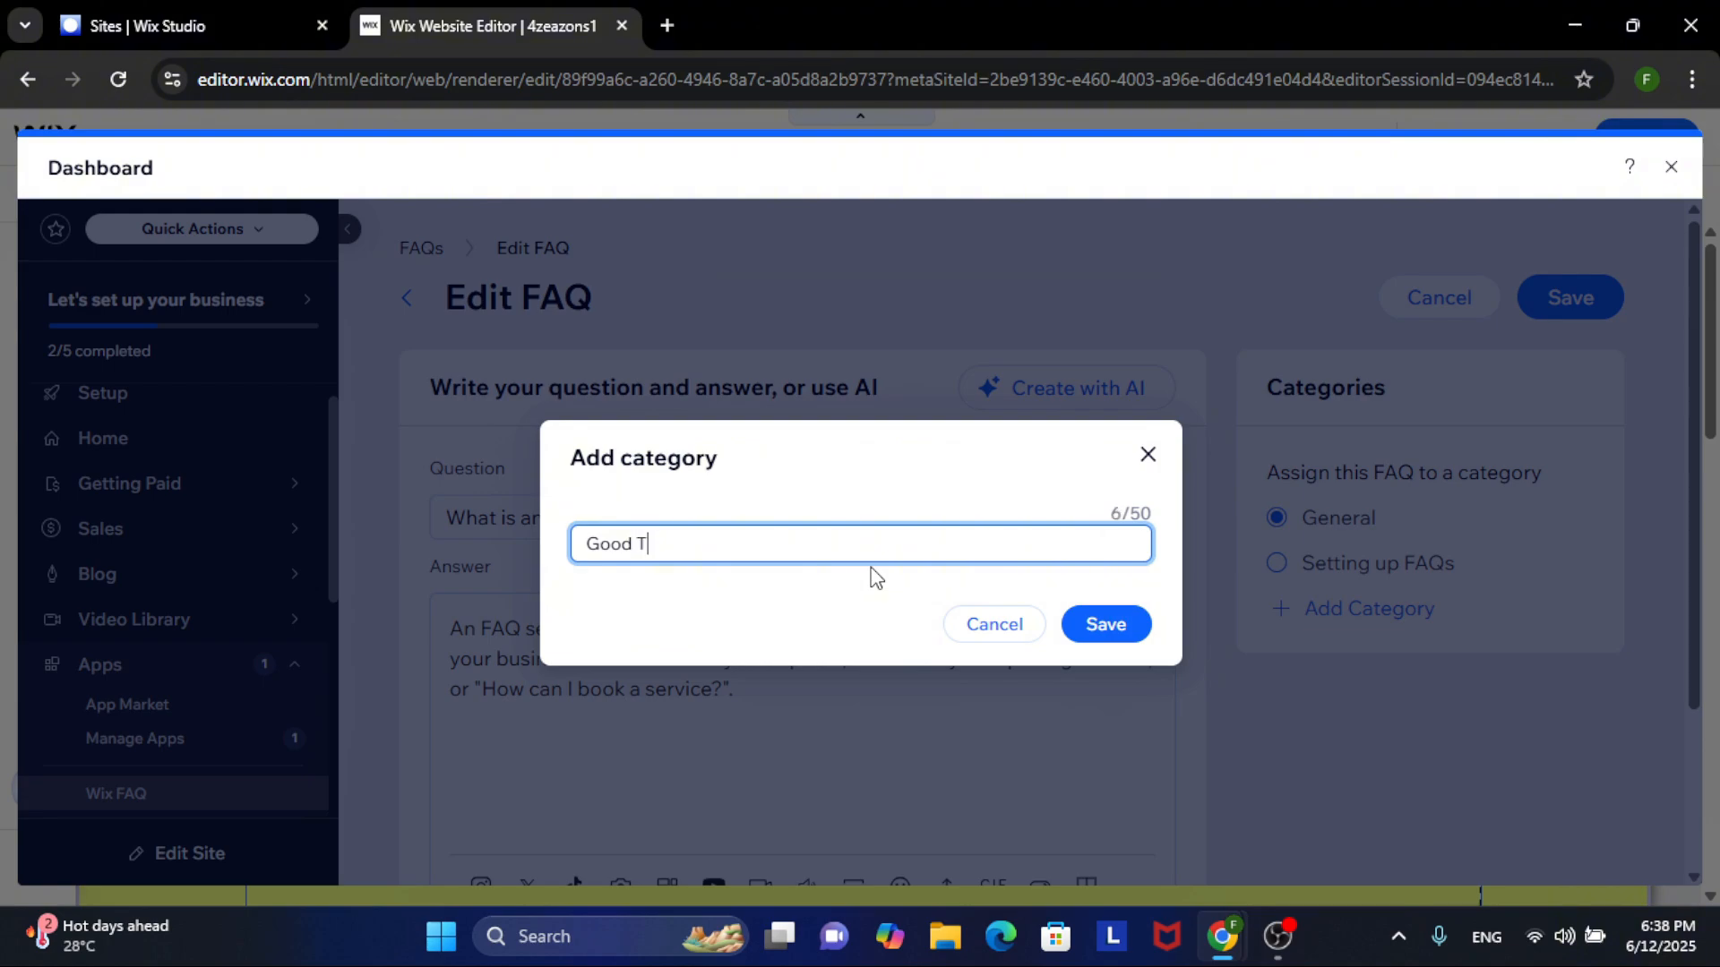
{"action": "left_click", "coordinate": [1107, 627]}
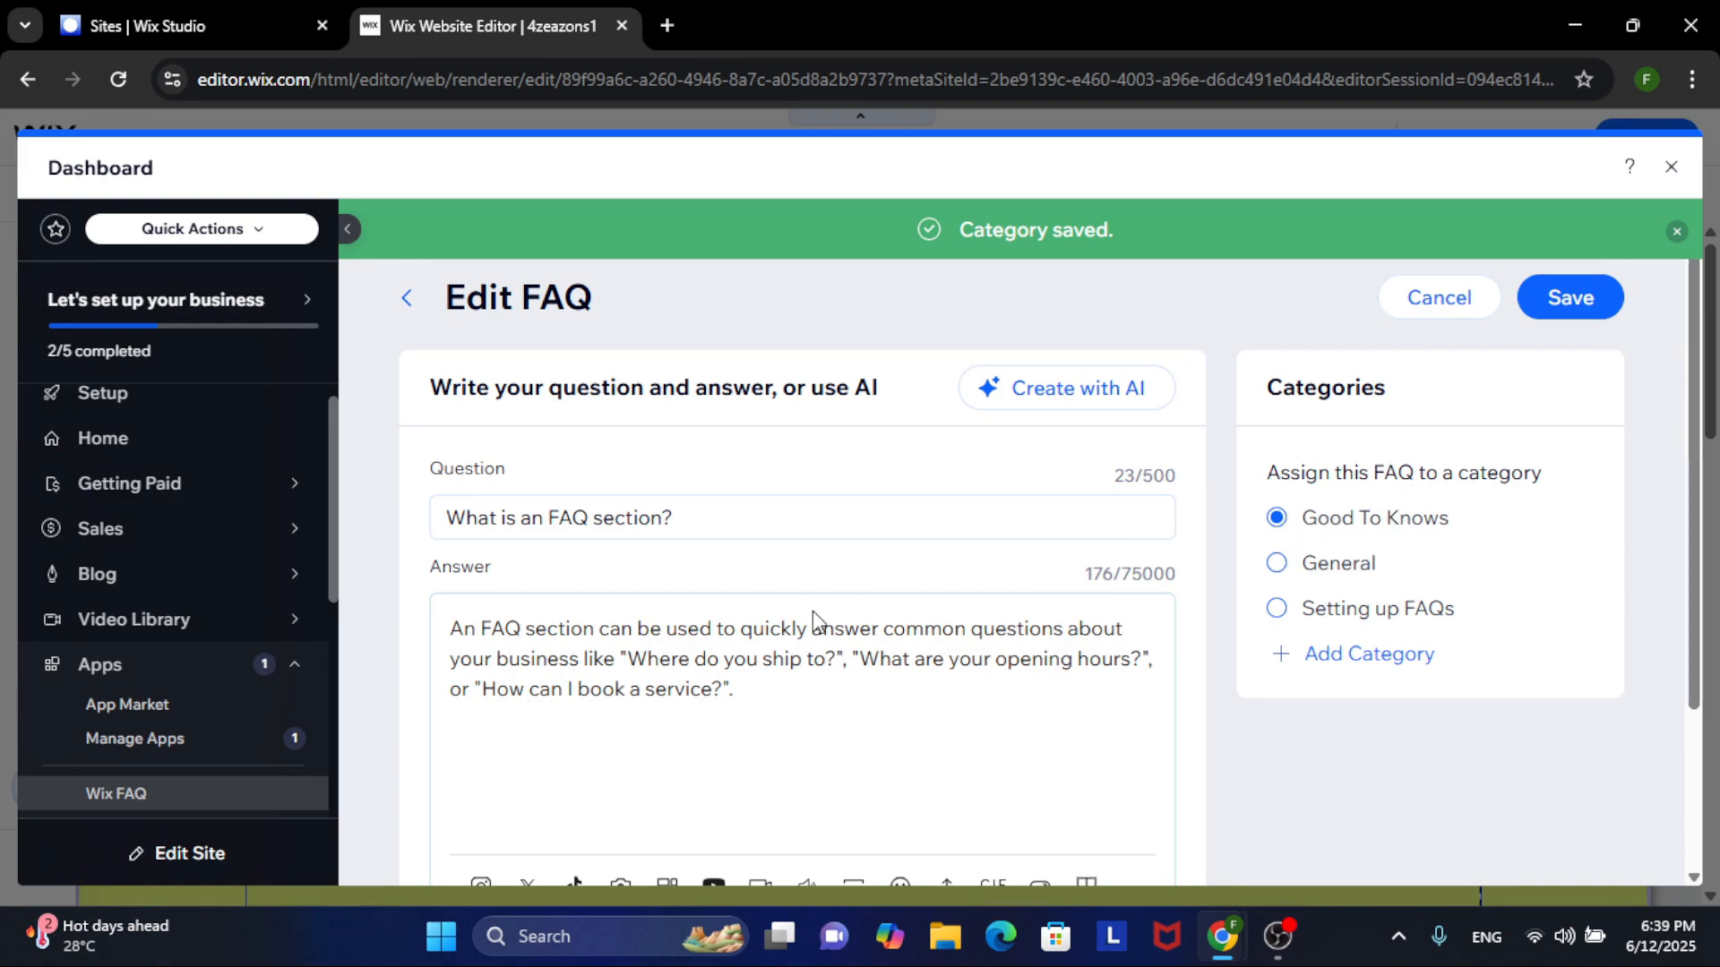
{"action": "scroll", "coordinate": [813, 610], "scroll_direction": "down", "scroll_amount": 2}
{"action": "scroll", "coordinate": [722, 554], "scroll_direction": "up", "scroll_amount": 2}
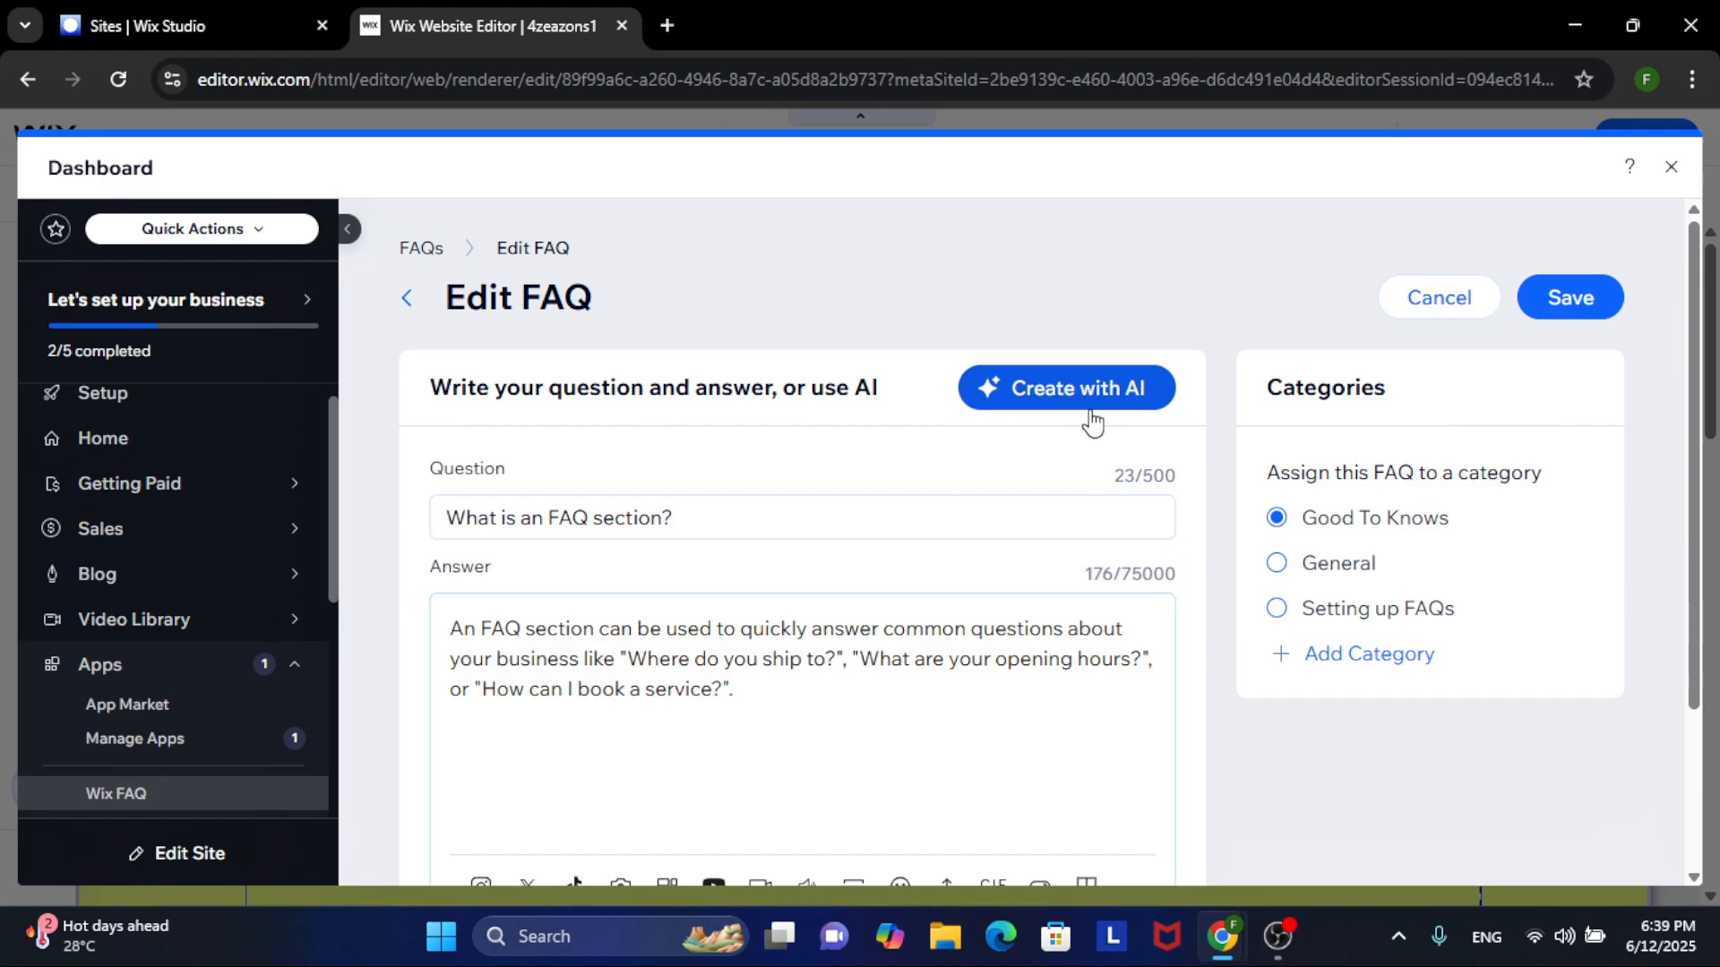
{"action": "left_click", "coordinate": [1567, 297]}
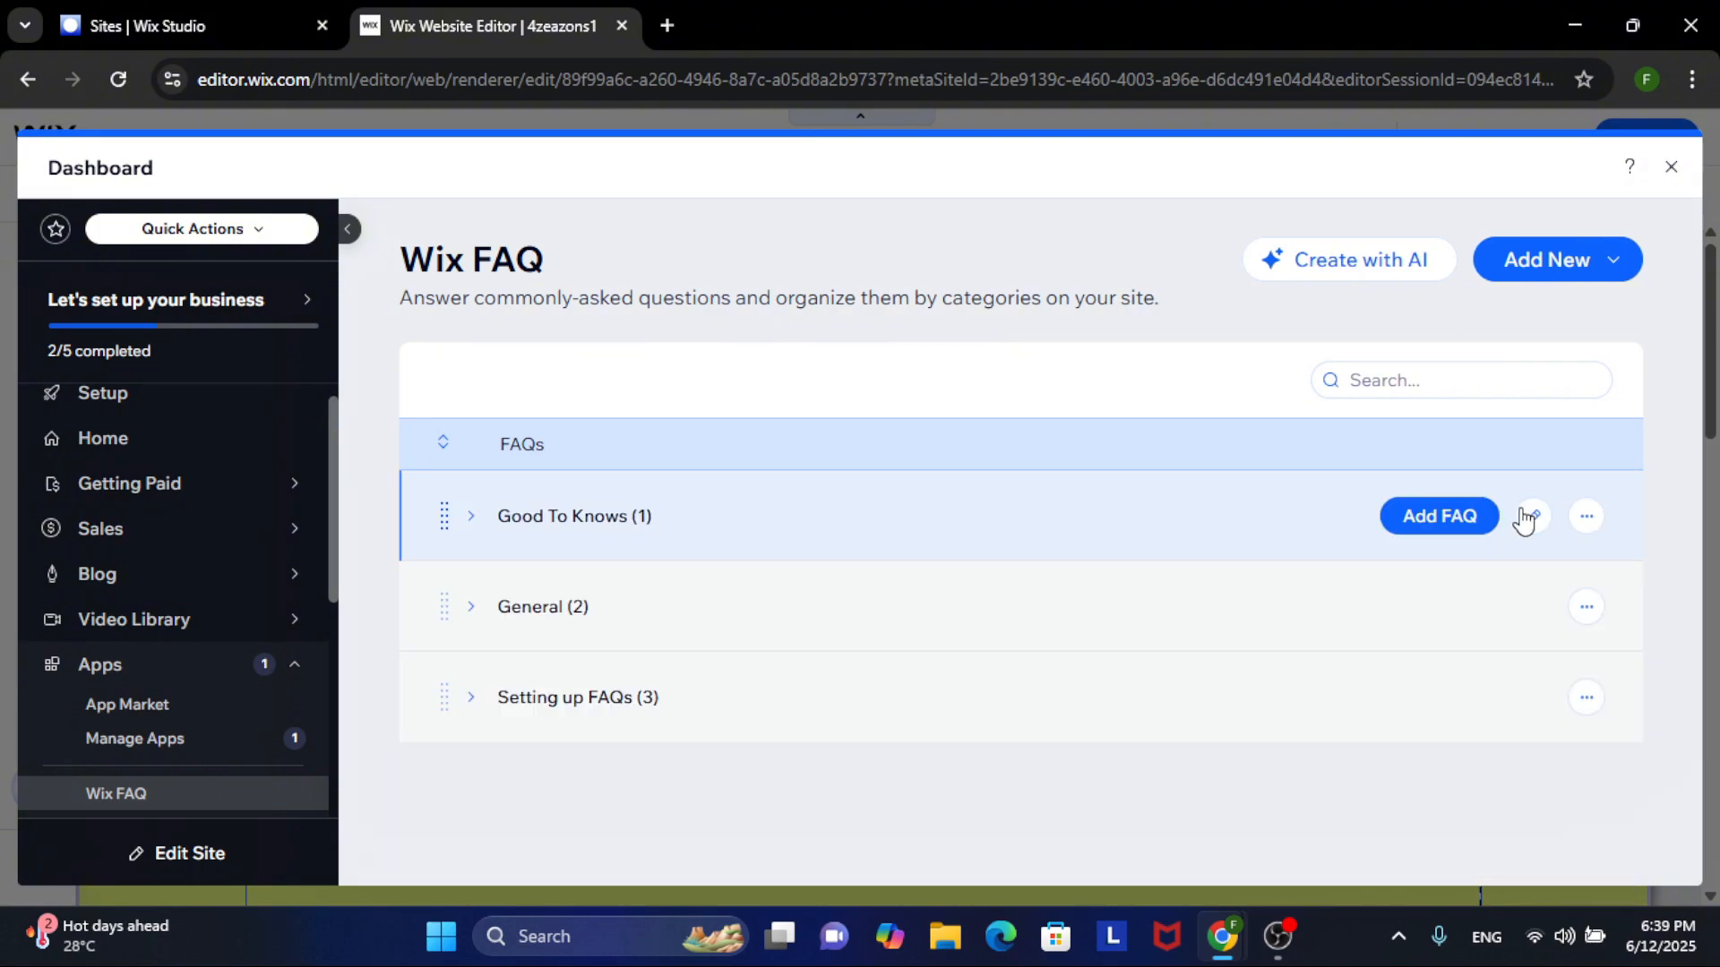
Examine the additional actions for the Good To Knows category and for the General question "Why do FAQs matter?"
{"action": "left_click", "coordinate": [1585, 517]}
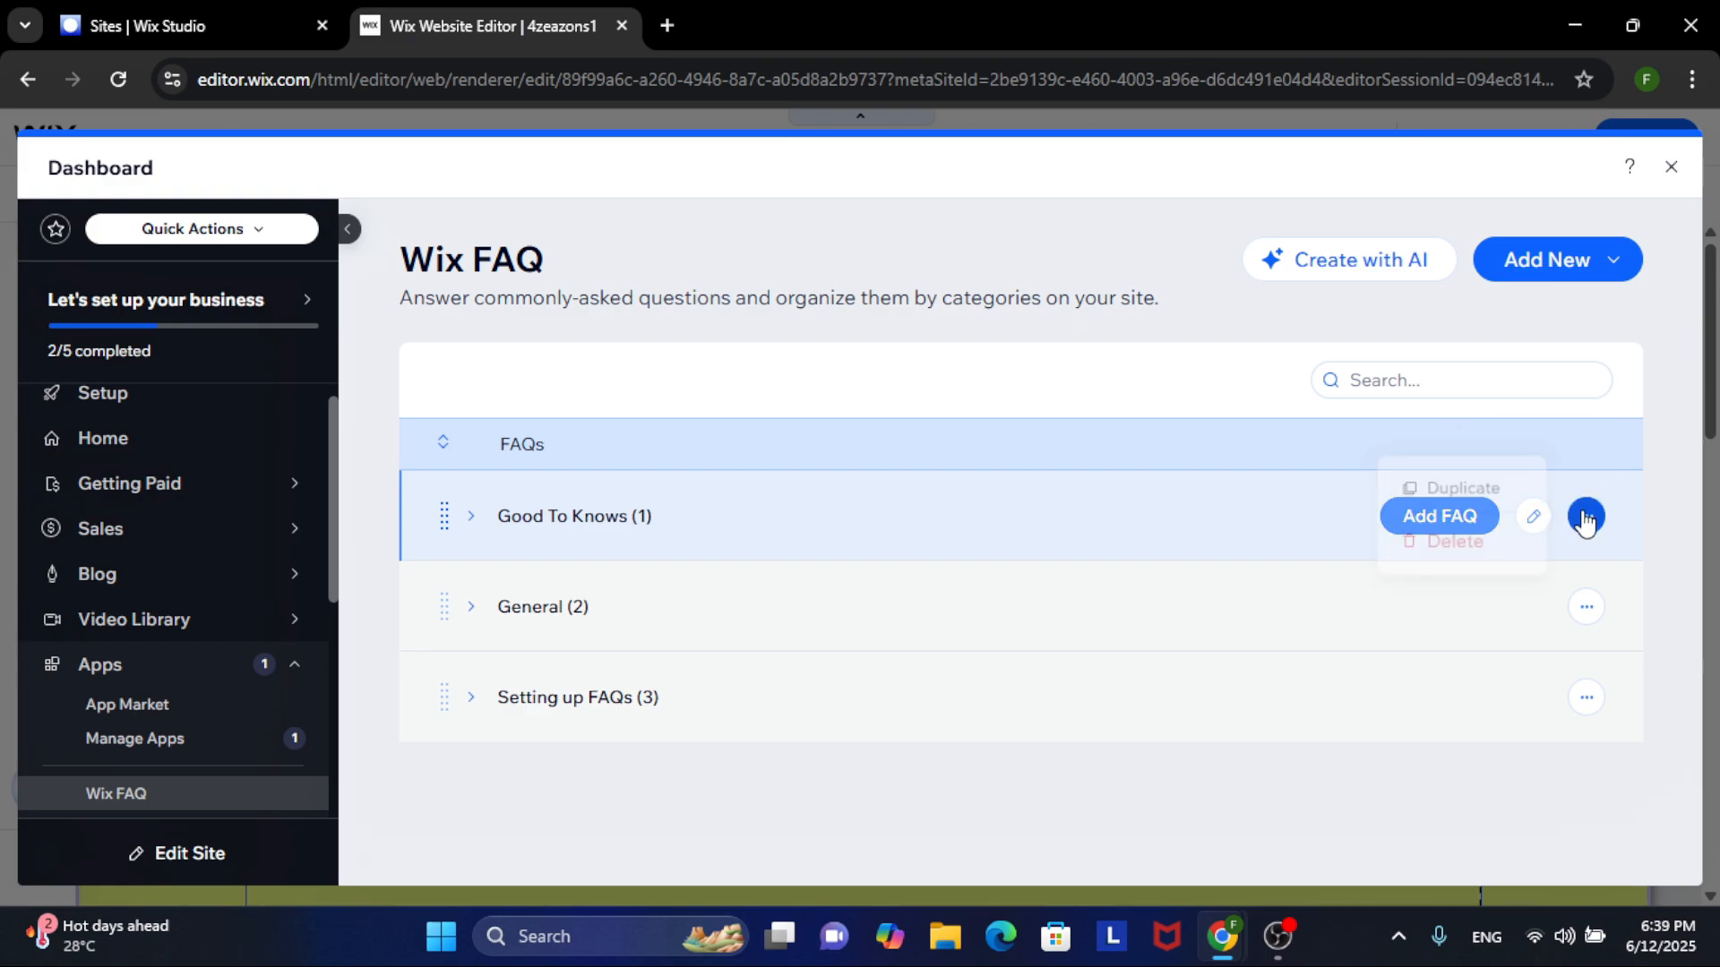
{"action": "left_click", "coordinate": [1687, 518]}
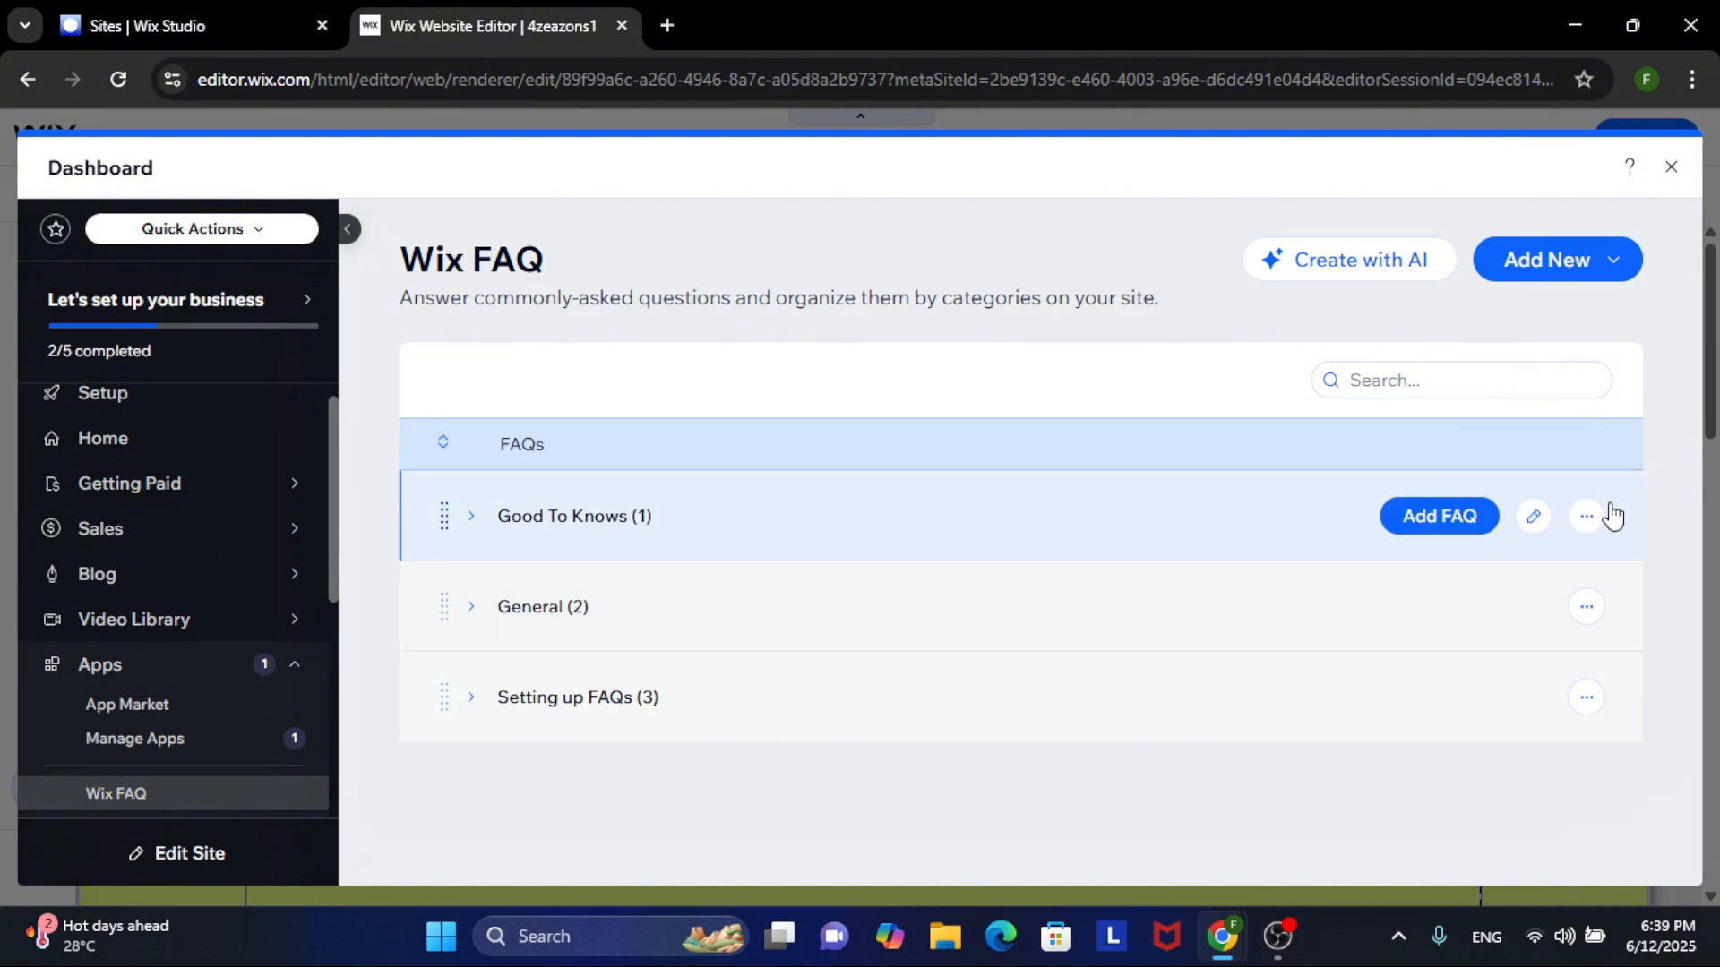
{"action": "left_click", "coordinate": [1587, 516]}
{"action": "left_click", "coordinate": [1665, 549]}
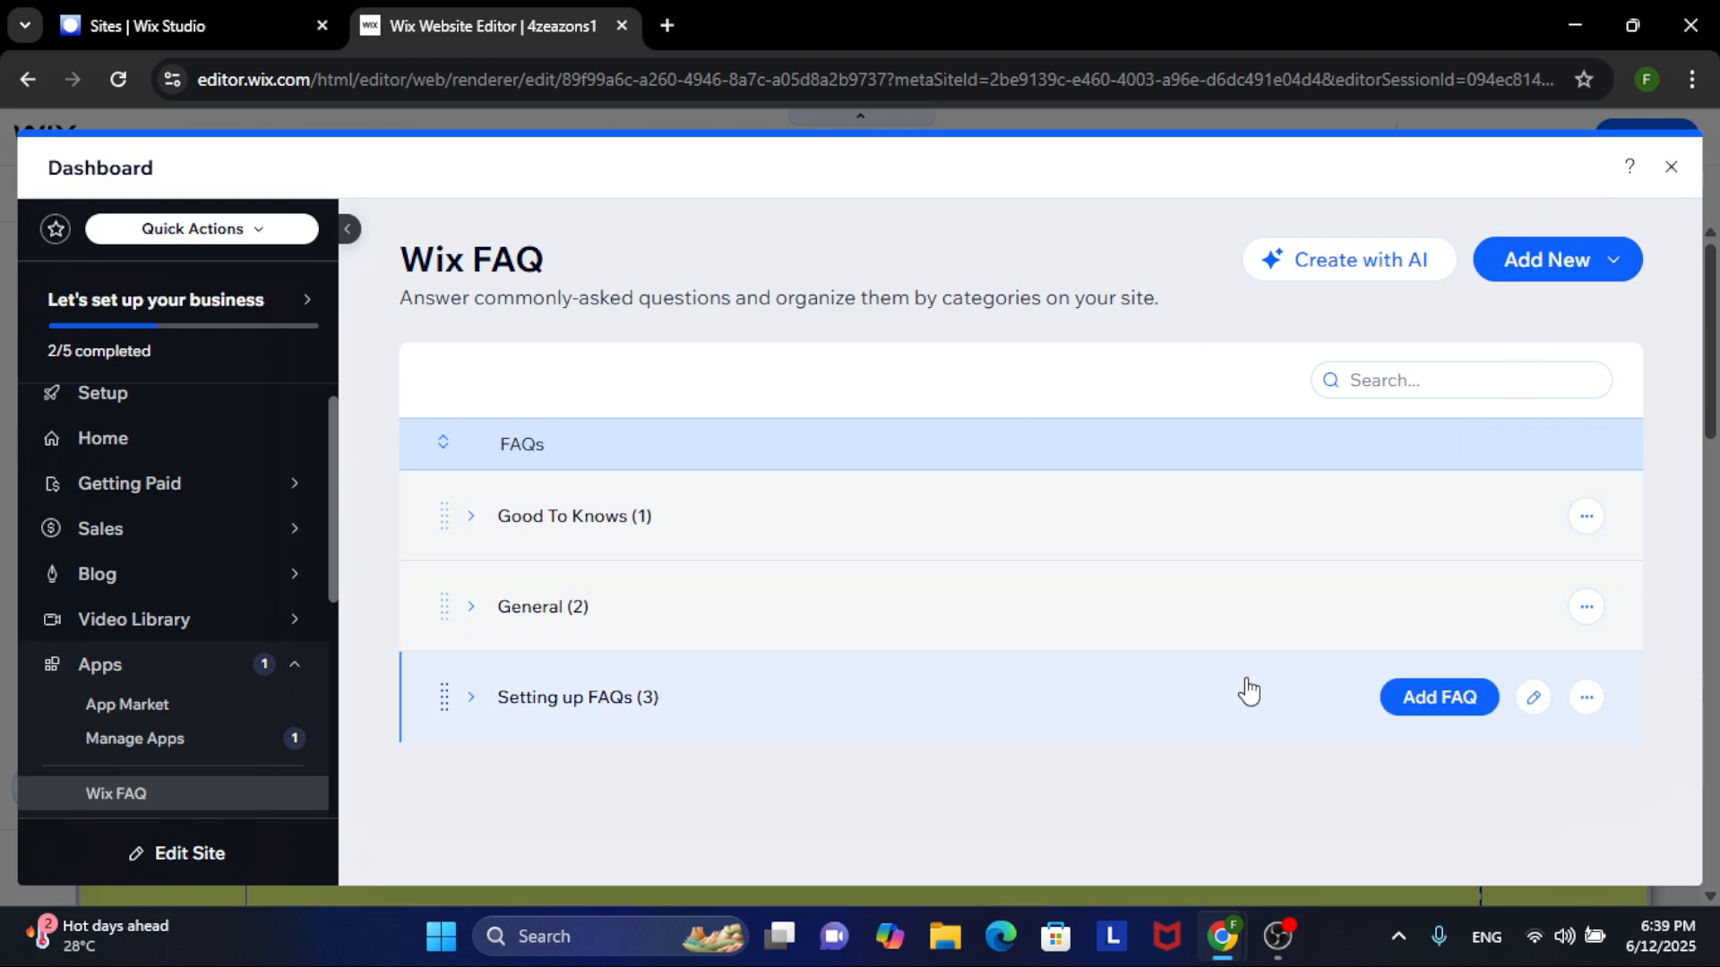
{"action": "left_click", "coordinate": [472, 609]}
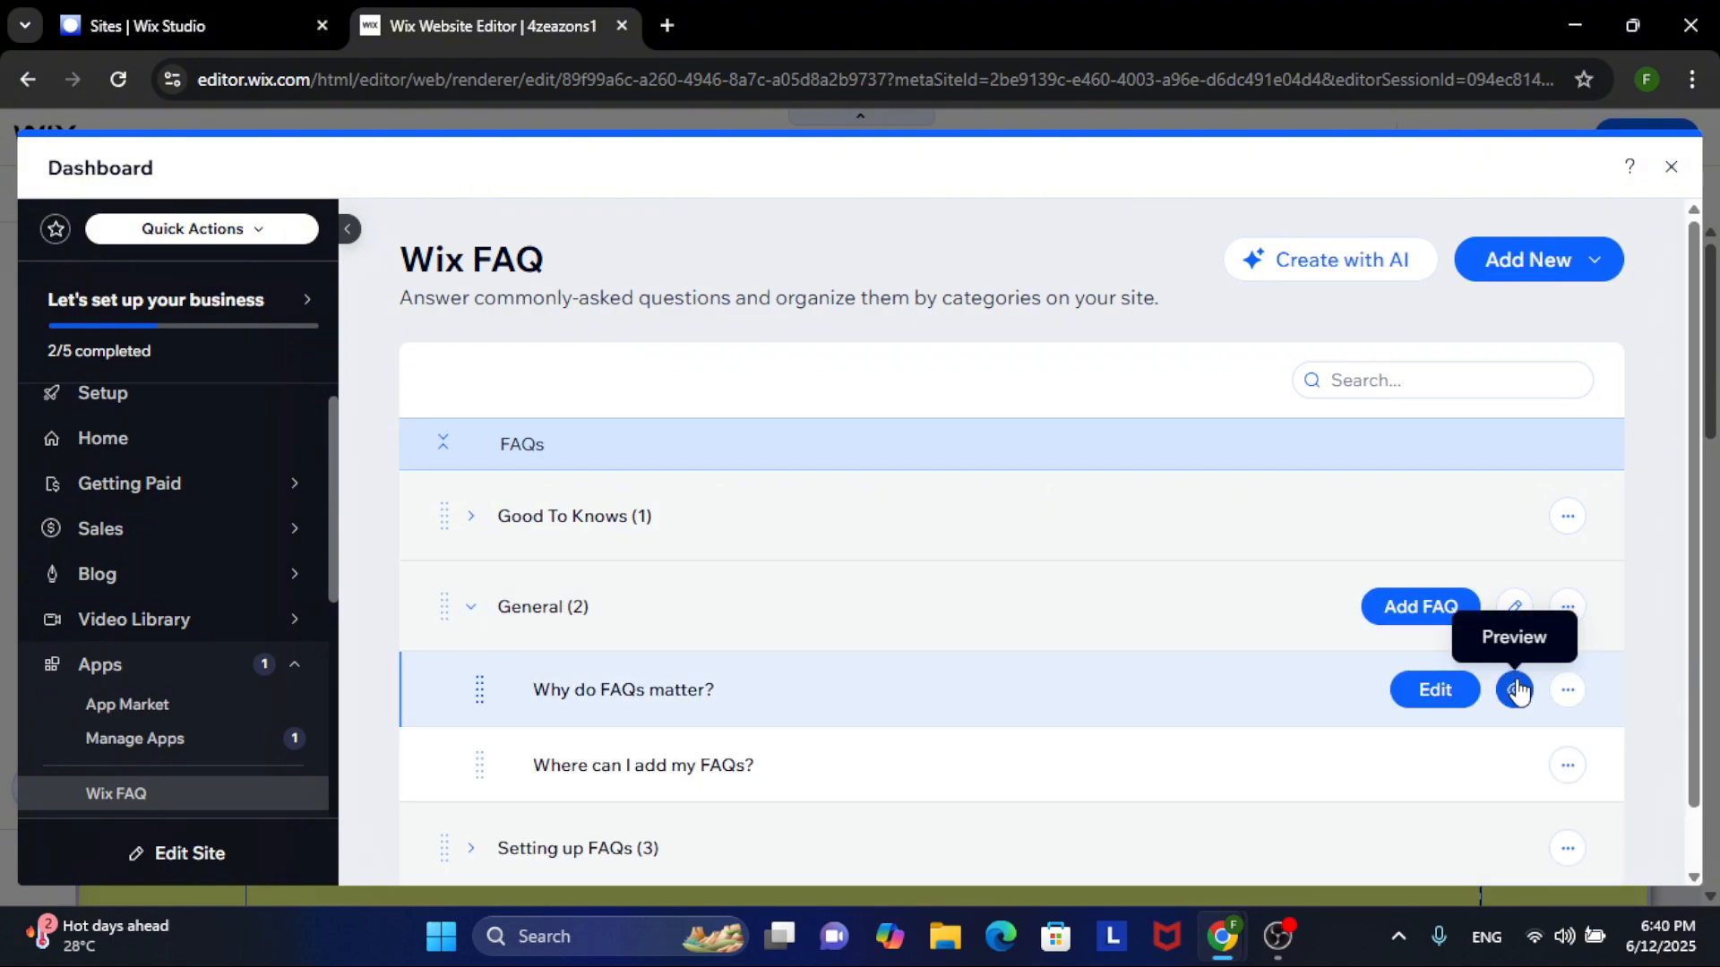
{"action": "scroll", "coordinate": [1517, 694], "scroll_direction": "down", "scroll_amount": 1}
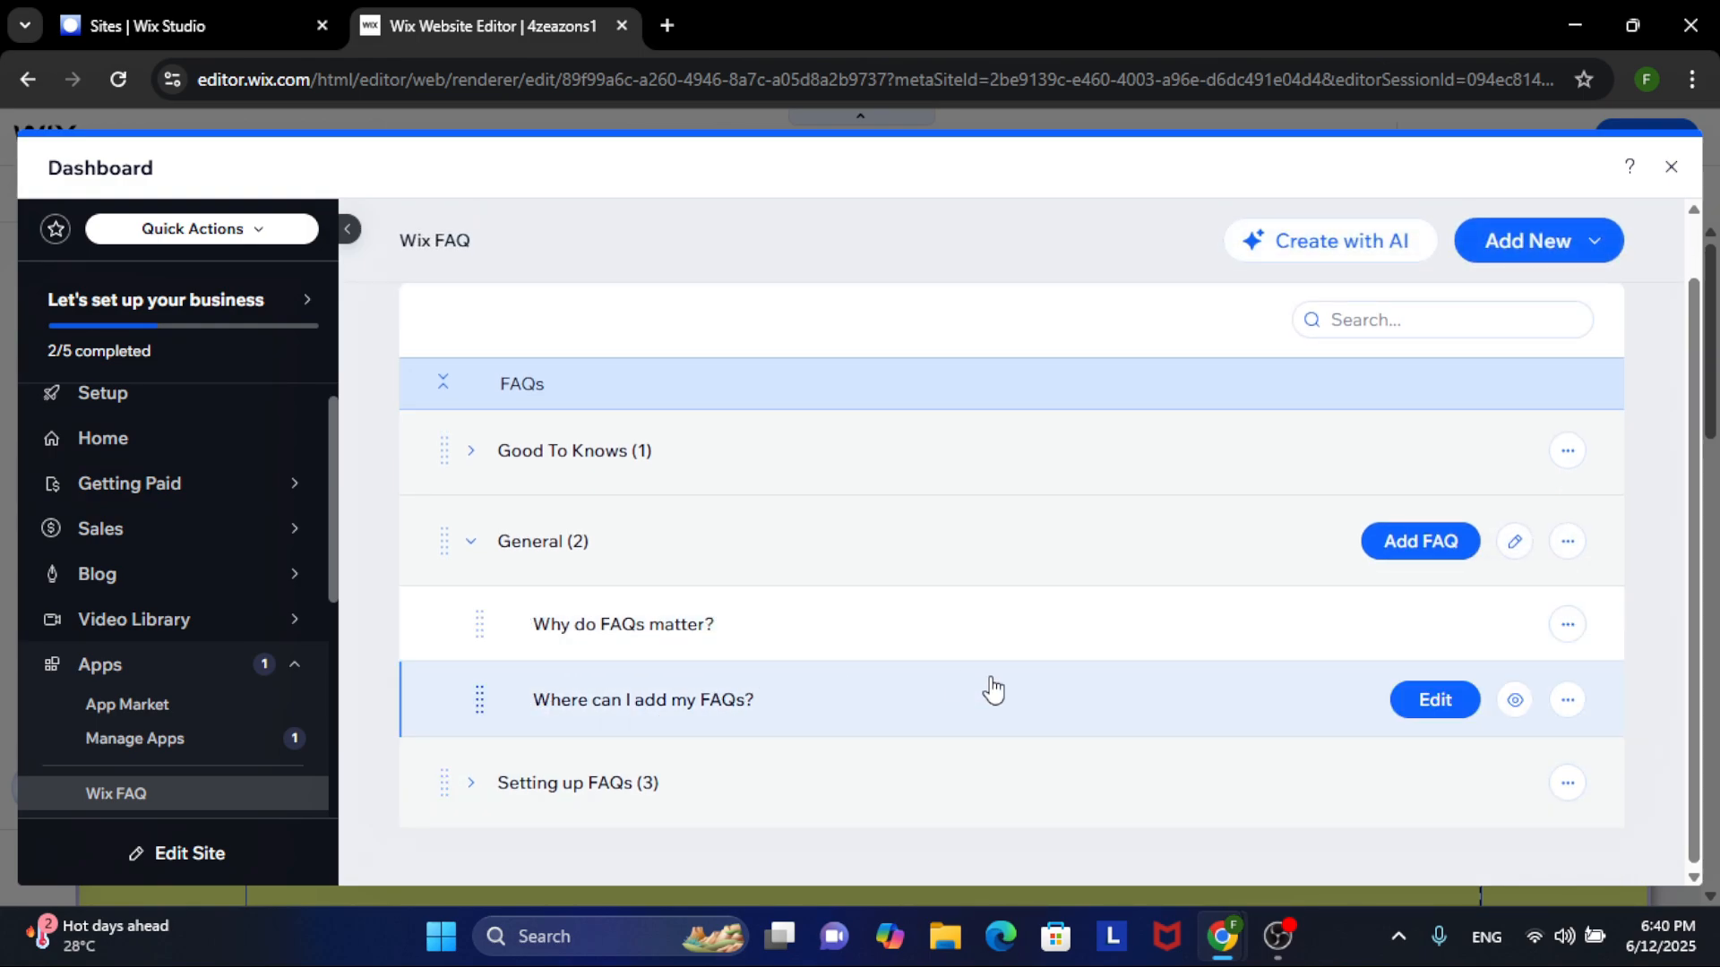
{"action": "left_click", "coordinate": [1566, 625]}
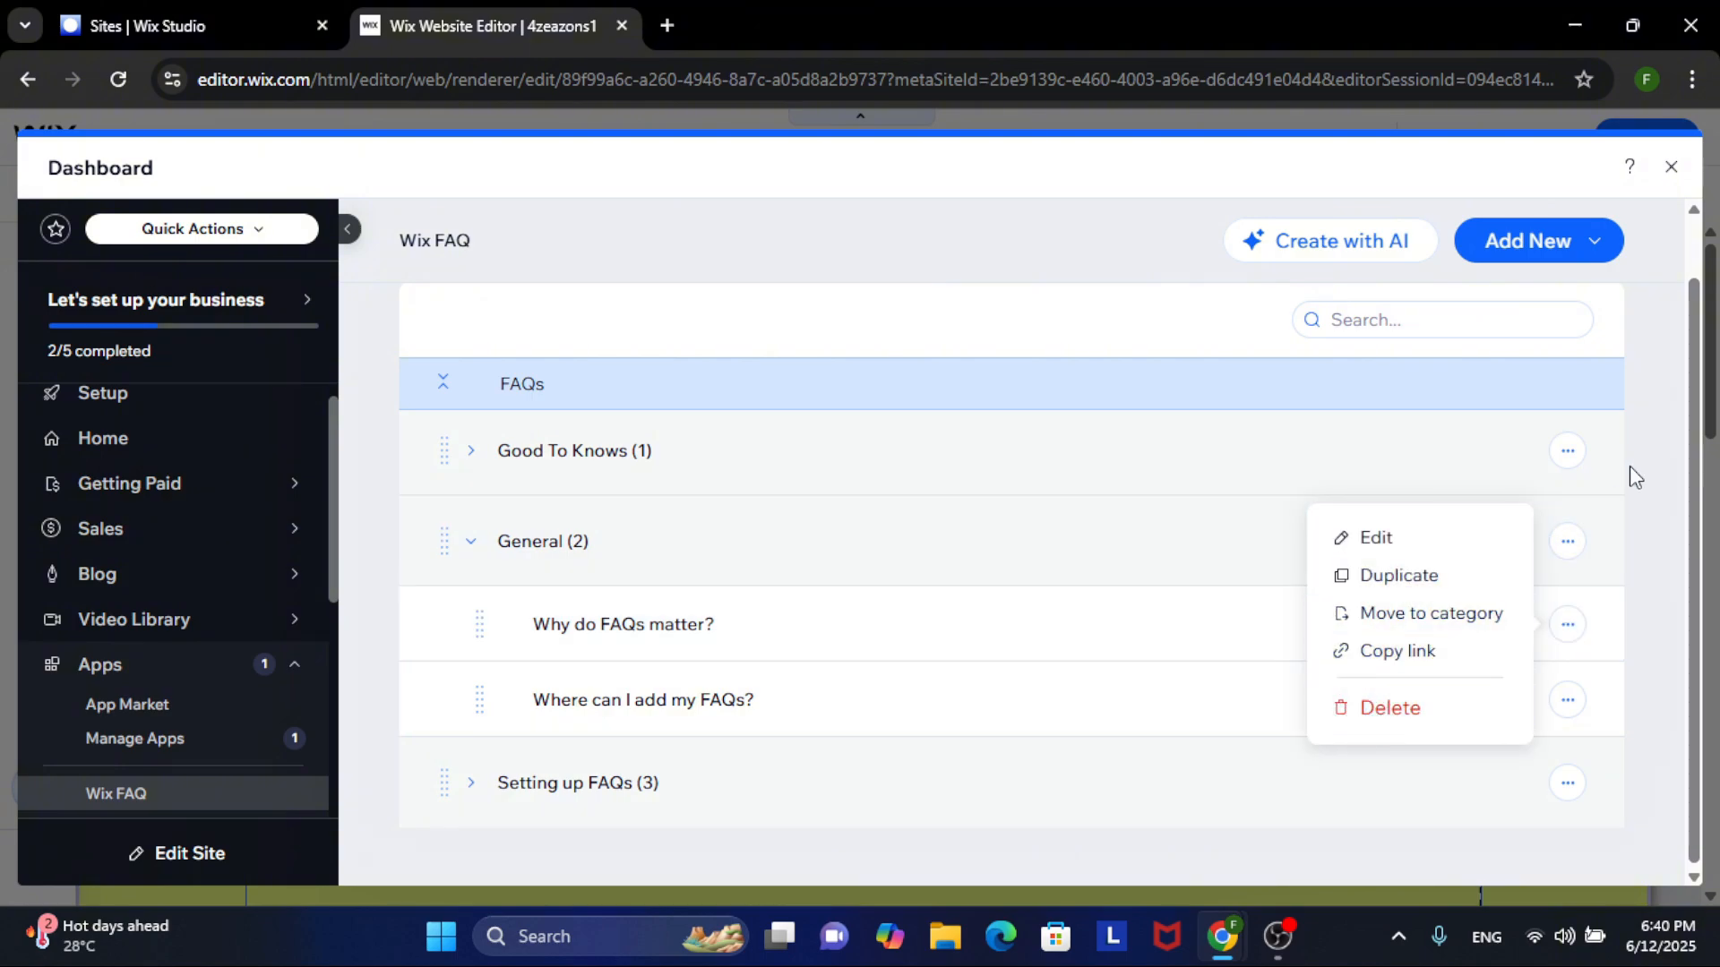
{"action": "left_click", "coordinate": [1637, 425]}
Close the FAQ dashboard and review the FAQ widget and its categories on the page
{"action": "left_click", "coordinate": [1671, 167]}
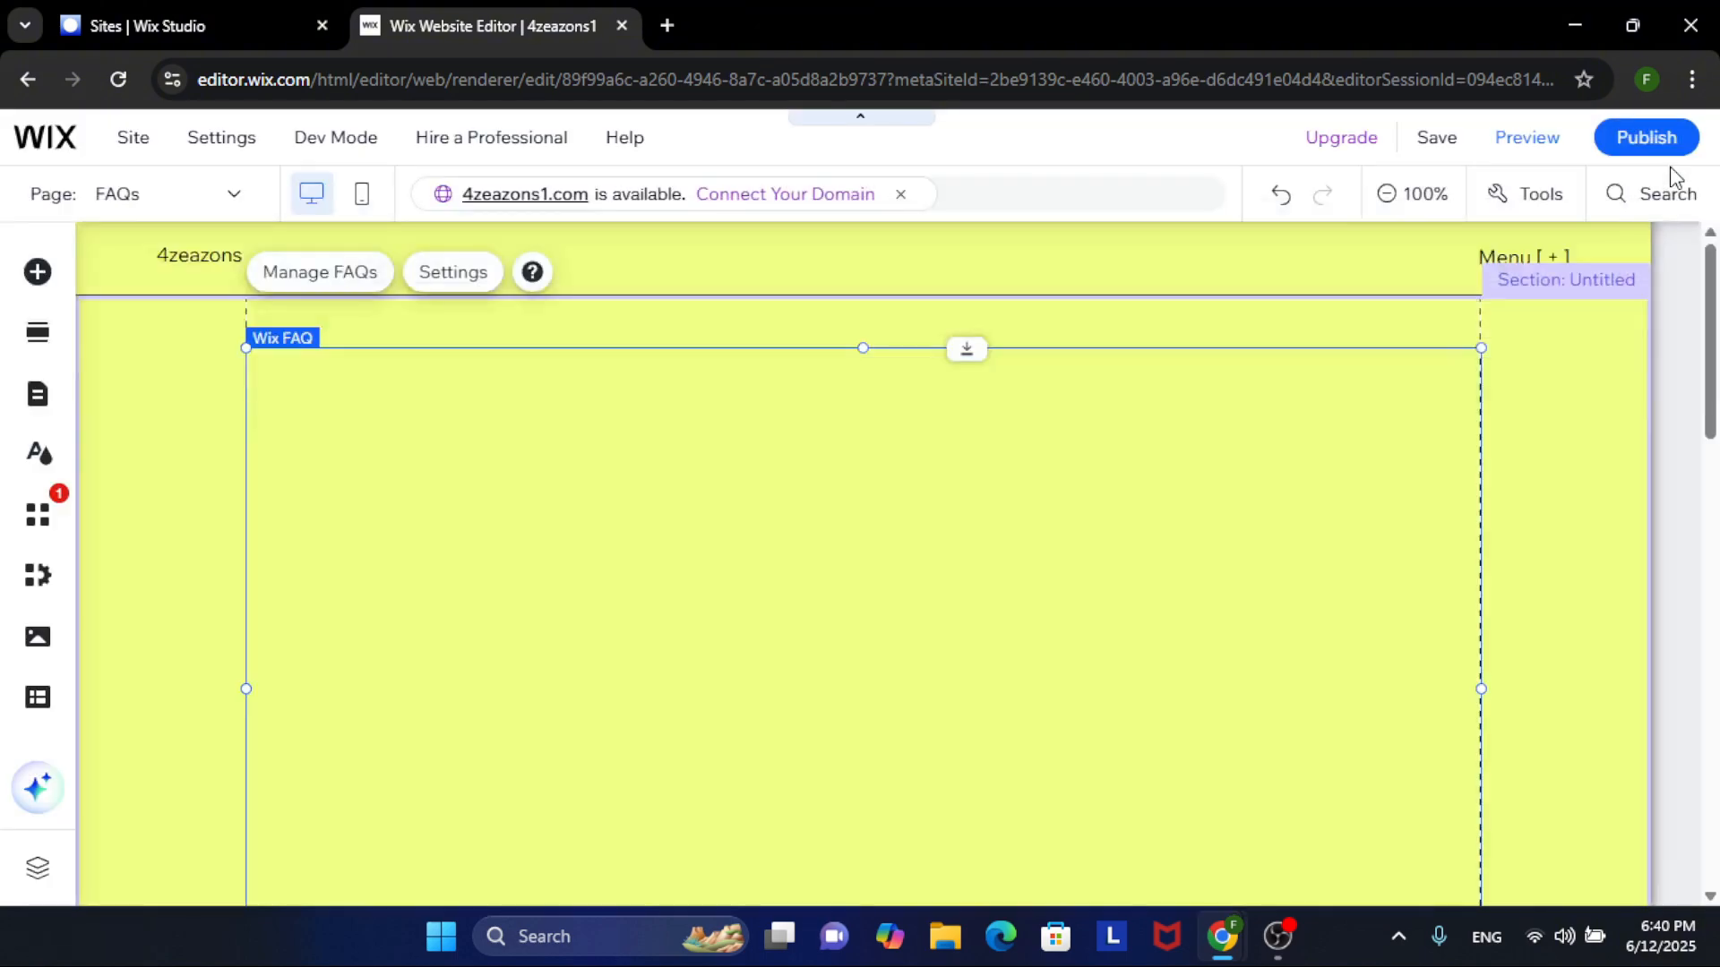
{"action": "scroll", "coordinate": [853, 662], "scroll_direction": "down", "scroll_amount": 3}
{"action": "scroll", "coordinate": [856, 663], "scroll_direction": "up", "scroll_amount": 1}
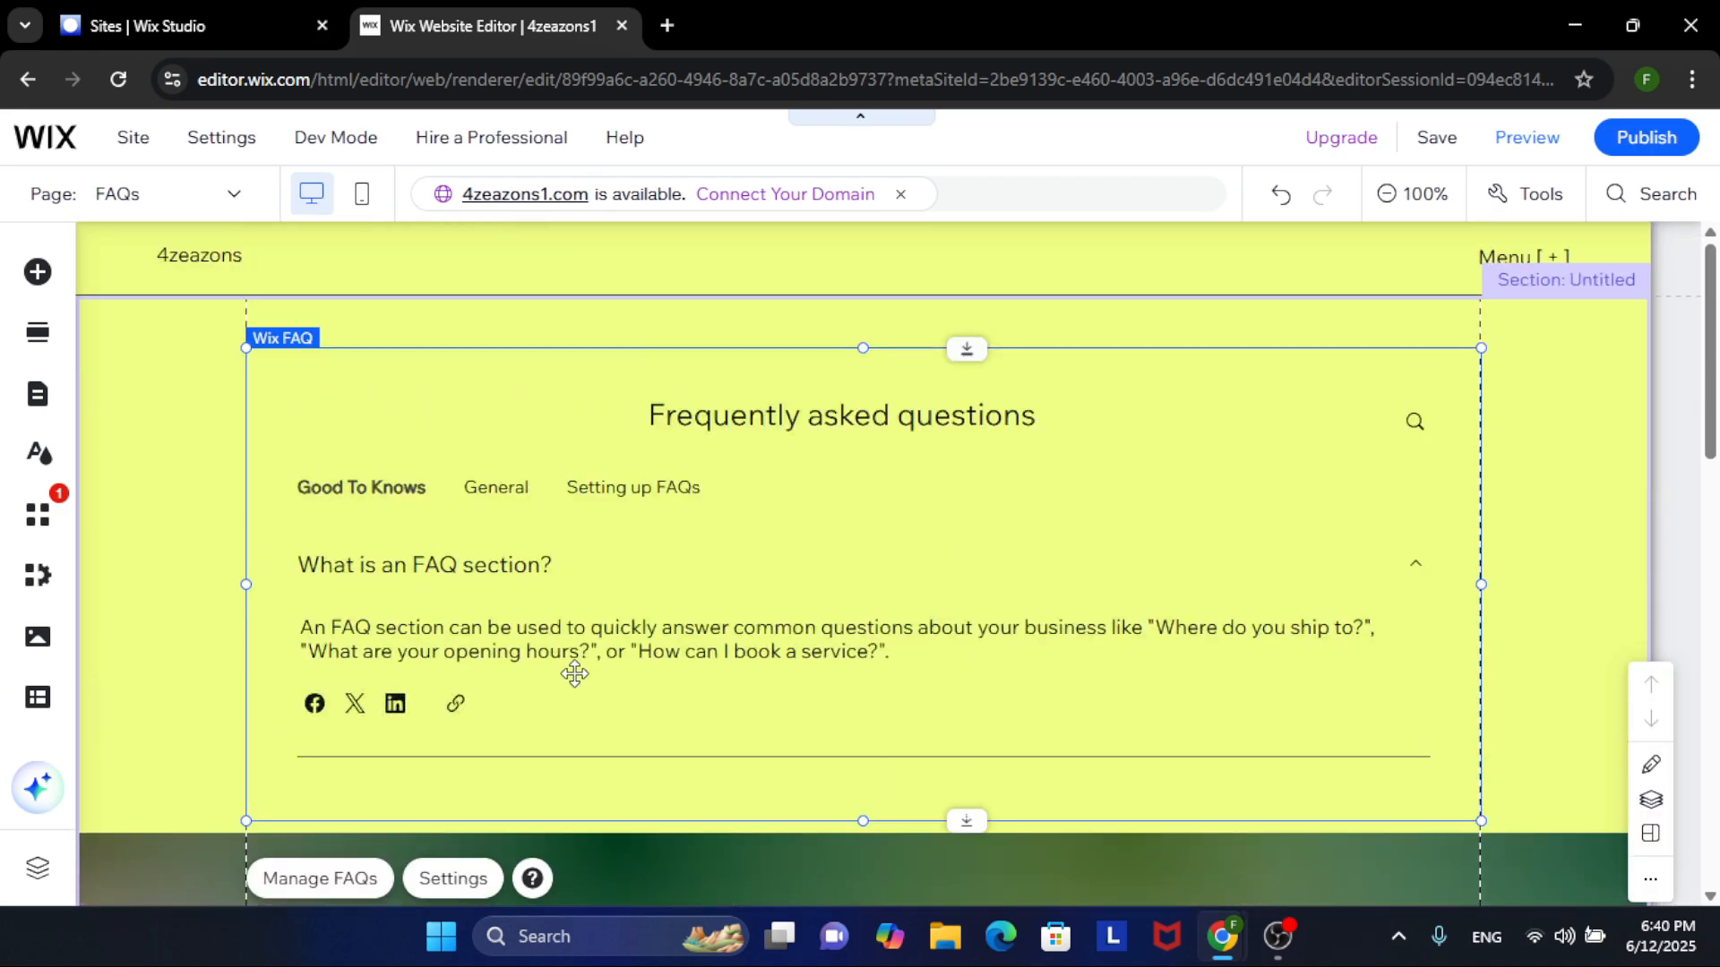
{"action": "scroll", "coordinate": [974, 560], "scroll_direction": "down", "scroll_amount": 1}
{"action": "scroll", "coordinate": [973, 561], "scroll_direction": "up", "scroll_amount": 1}
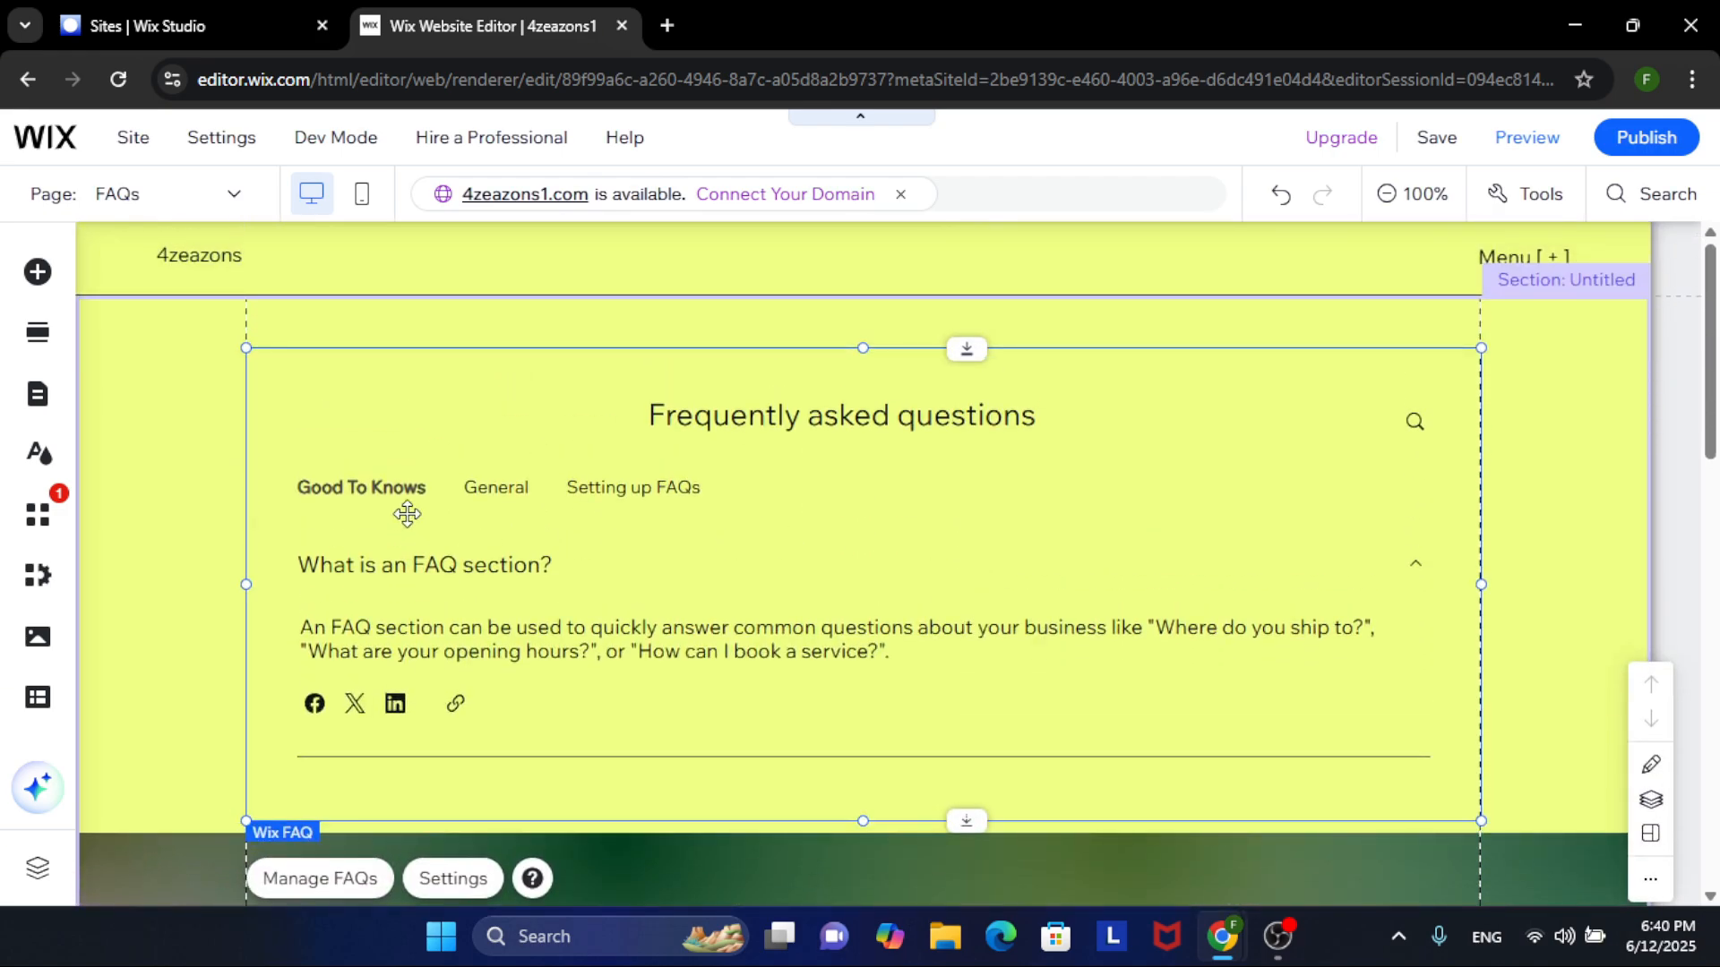